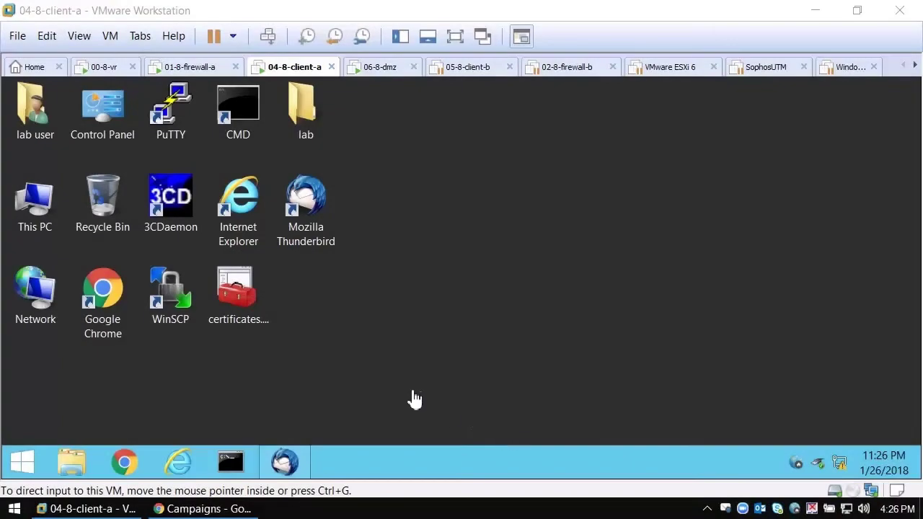
Step: Check the Action column of the three PAN-OS security rules, then return to Gophish campaigns
click(202, 508)
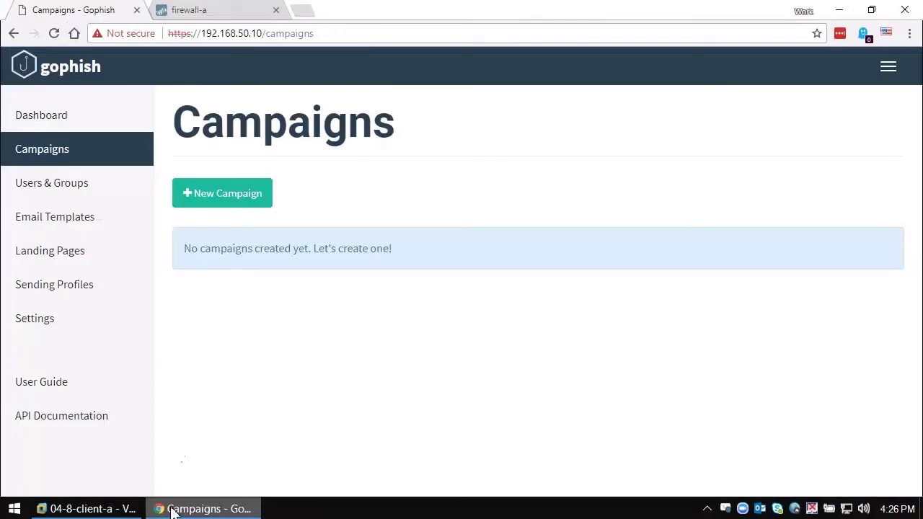
click(186, 14)
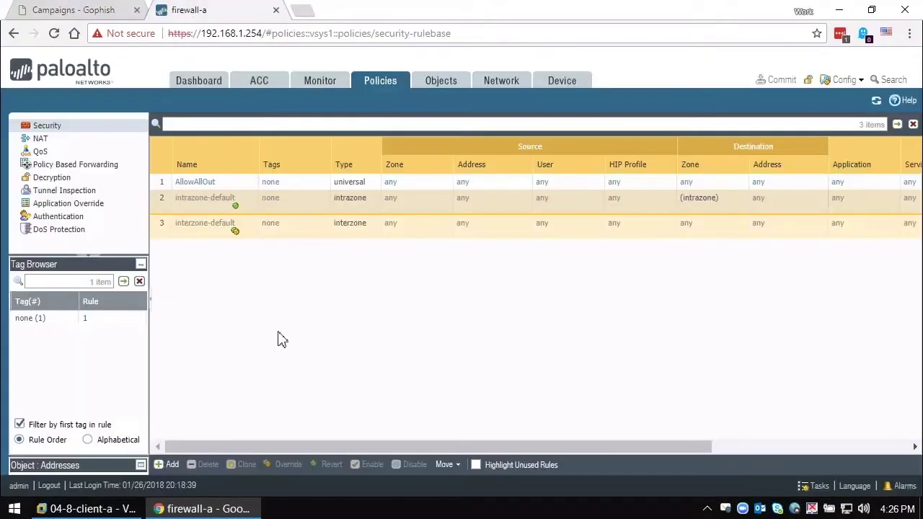
drag(319, 447, 475, 448)
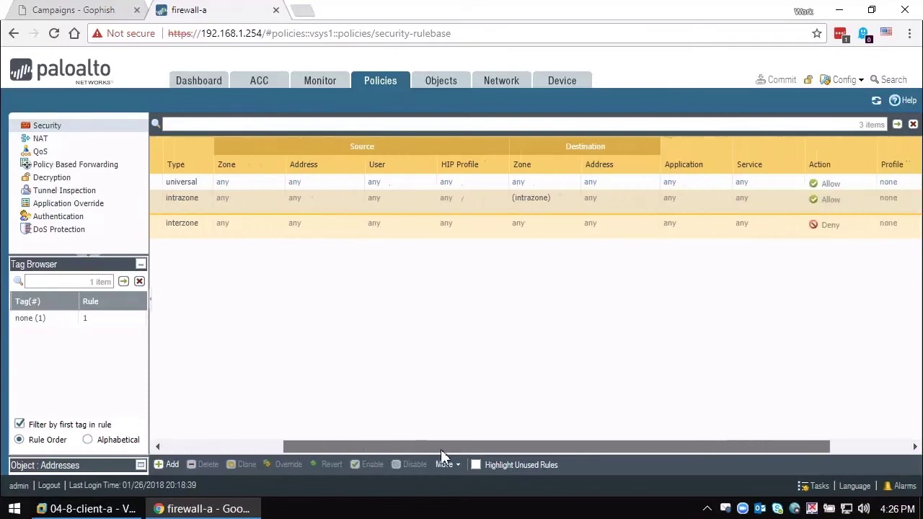
drag(475, 449, 515, 443)
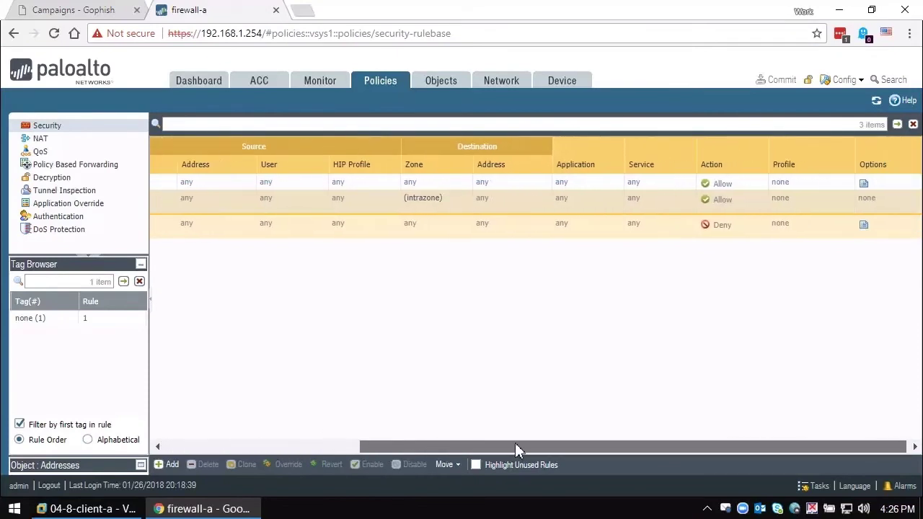
drag(455, 451, 317, 442)
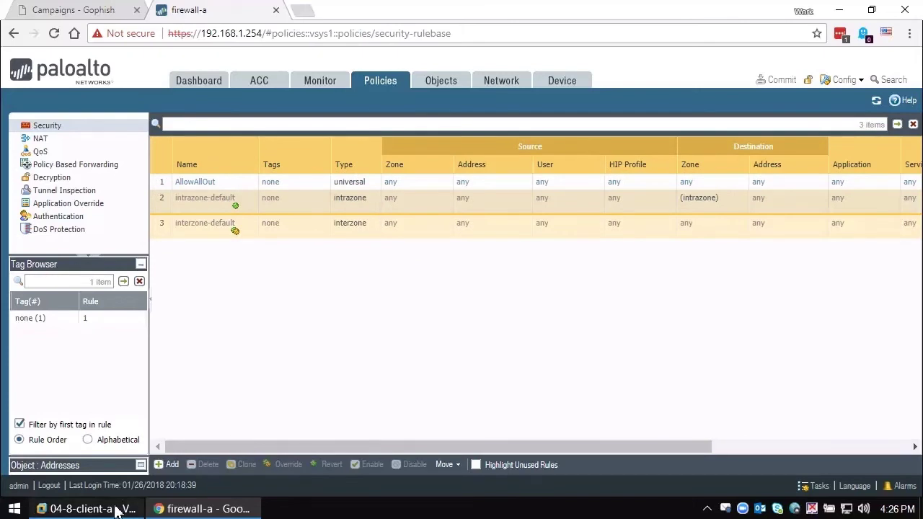
click(87, 10)
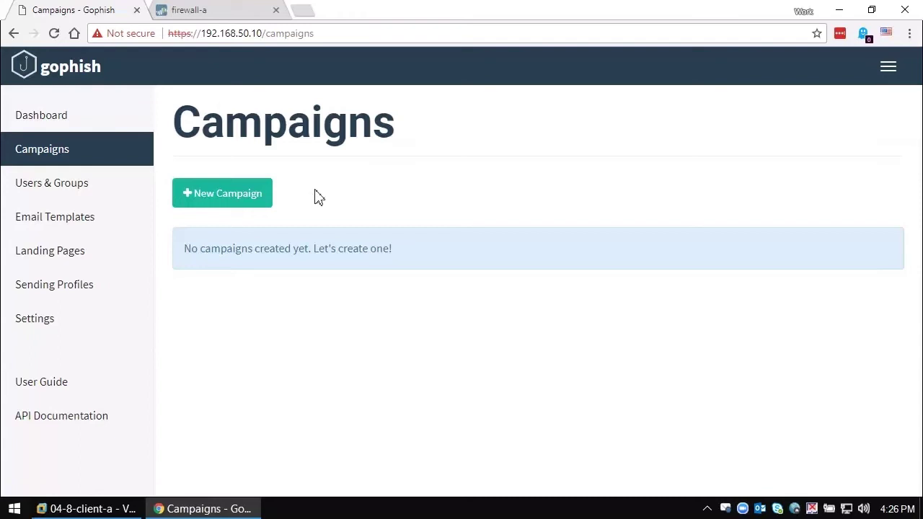
Step: Start a new campaign named 'Facebook Campaign #1' with the Facebook Password Reset email template
click(253, 195)
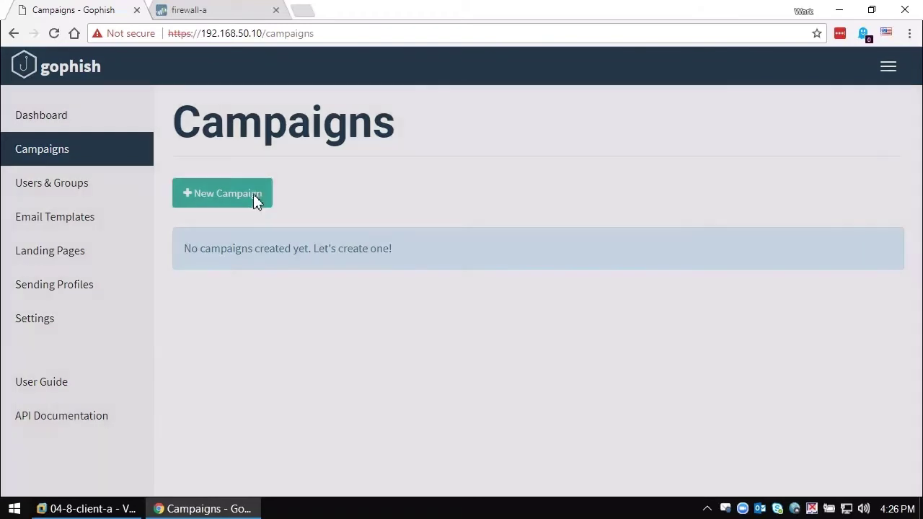
click(344, 177)
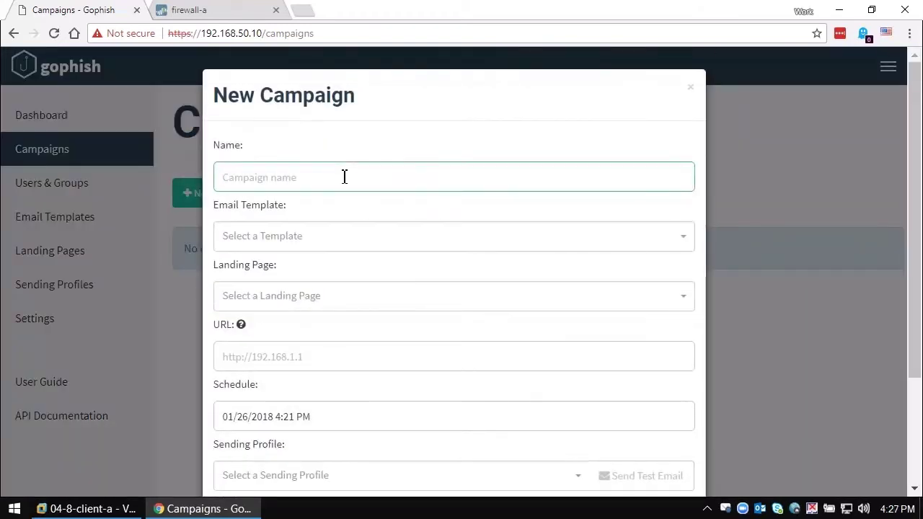
text(Facebook Campaign #1)
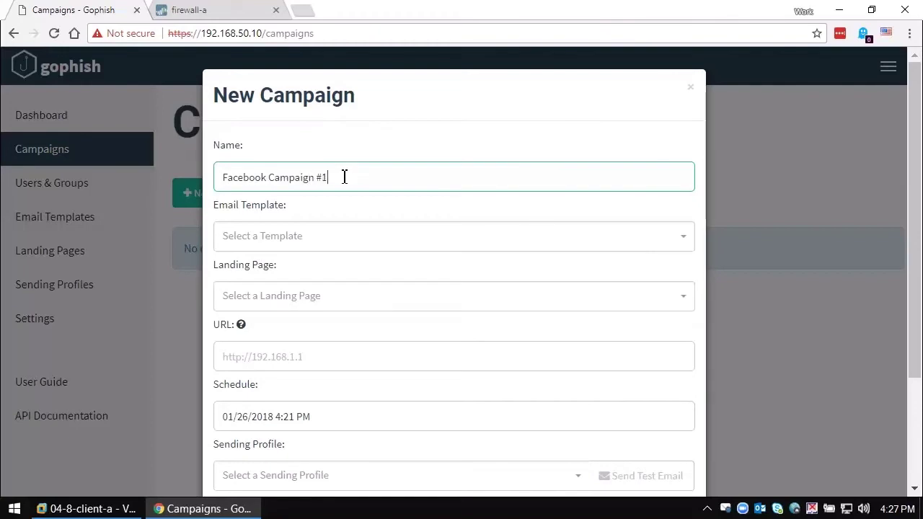
click(375, 250)
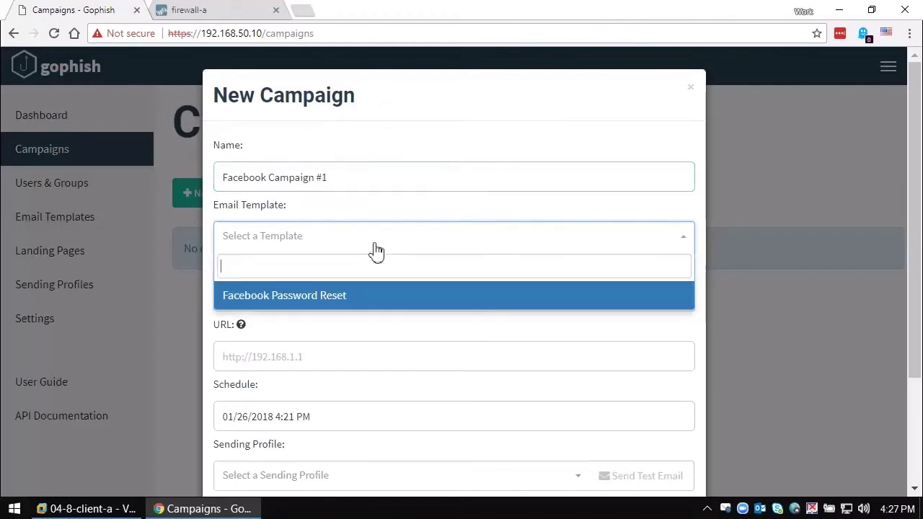
click(315, 306)
click(328, 308)
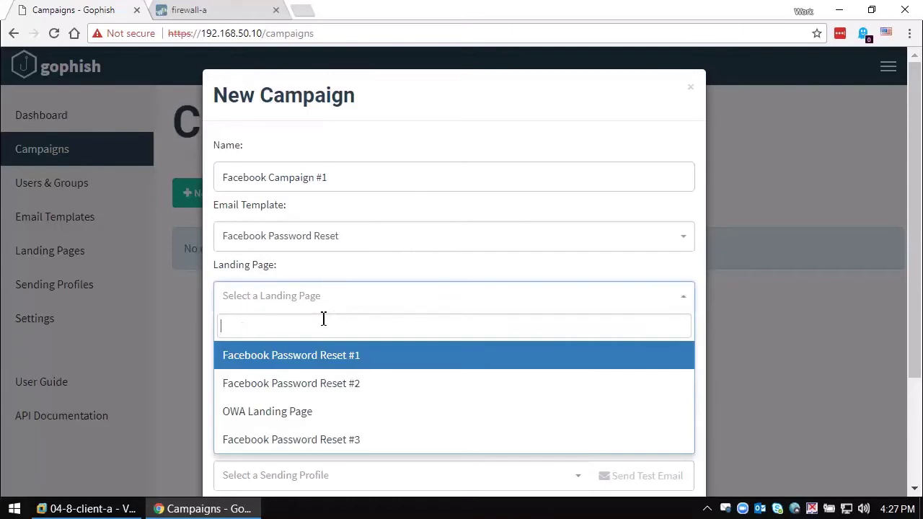
click(318, 445)
click(323, 359)
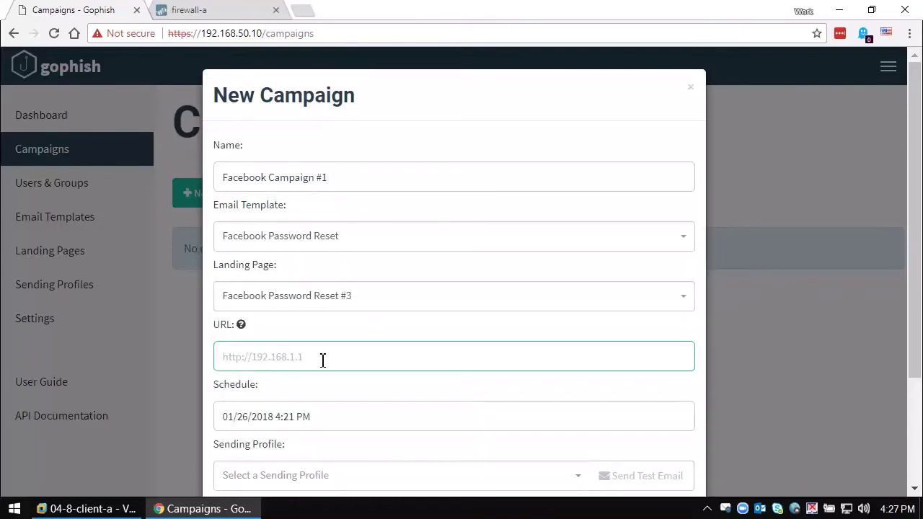
text(http://d)
text(facebook.)
text(lab.local)
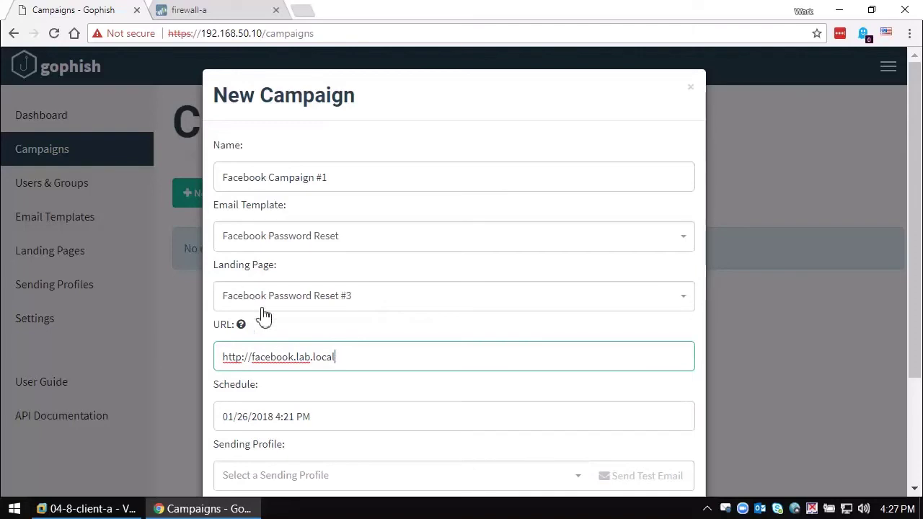
click(356, 395)
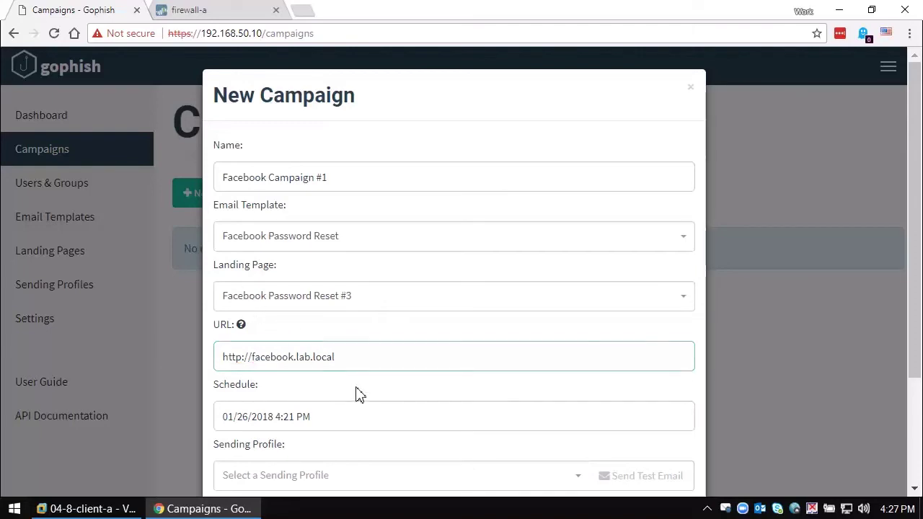
Step: Send via the Lab.Local Mail profile to the Lab Users group and launch the campaign
scroll(356, 392, down, 2)
click(350, 340)
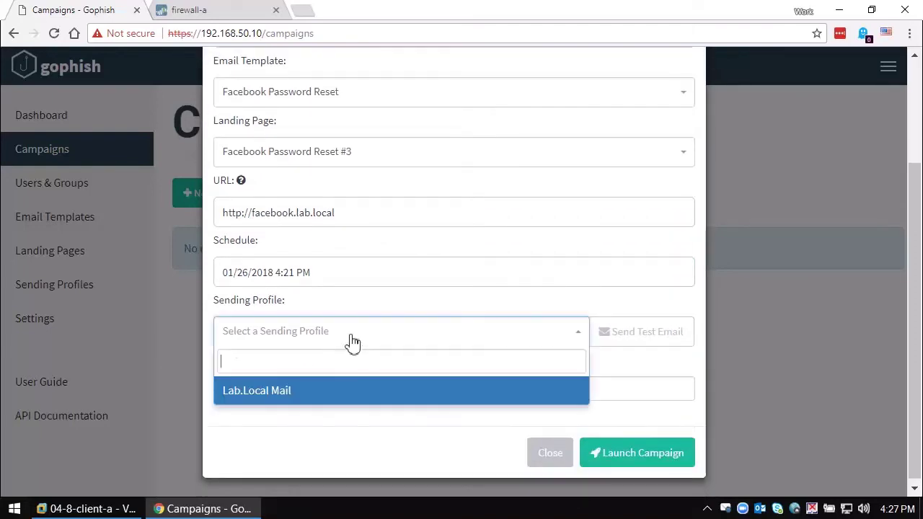
click(302, 393)
click(265, 420)
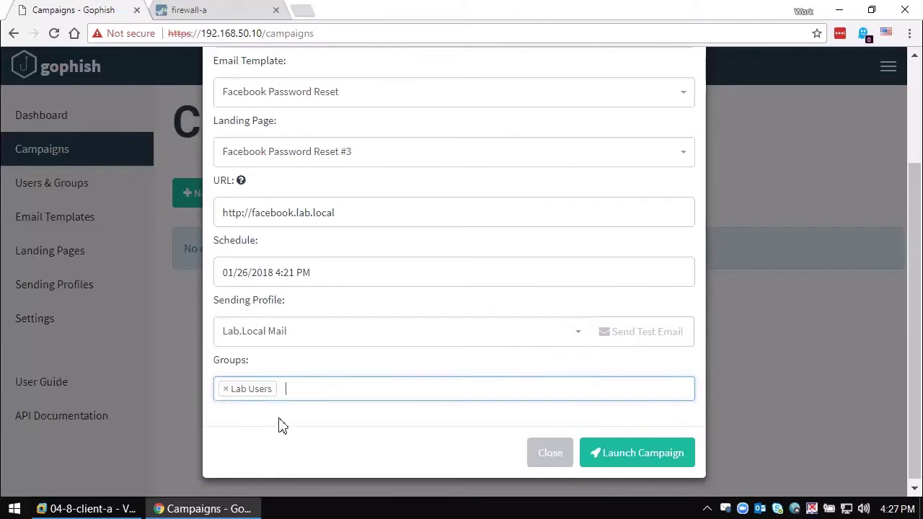
click(597, 453)
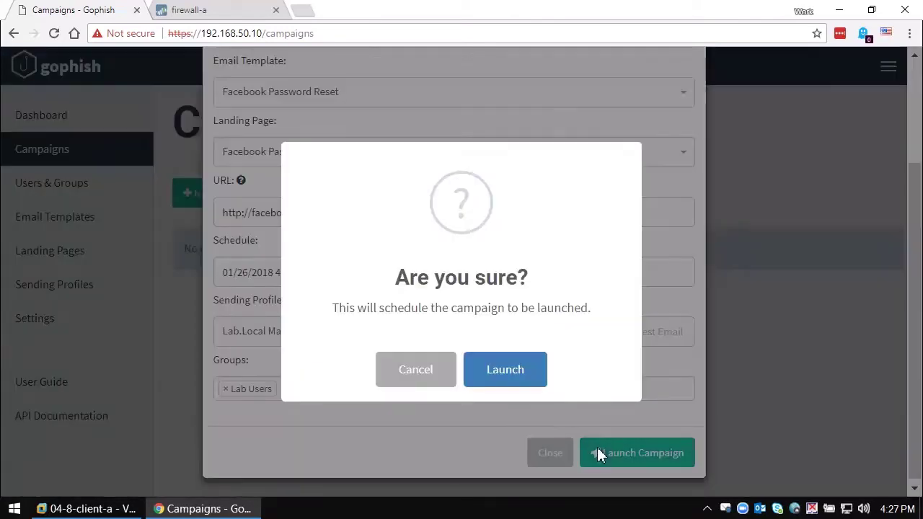
click(536, 386)
click(478, 382)
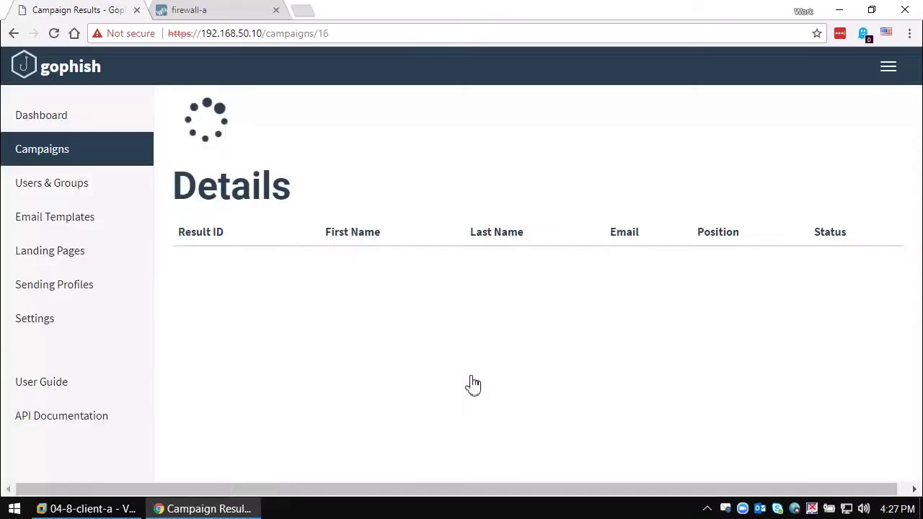
scroll(430, 358, down, 2)
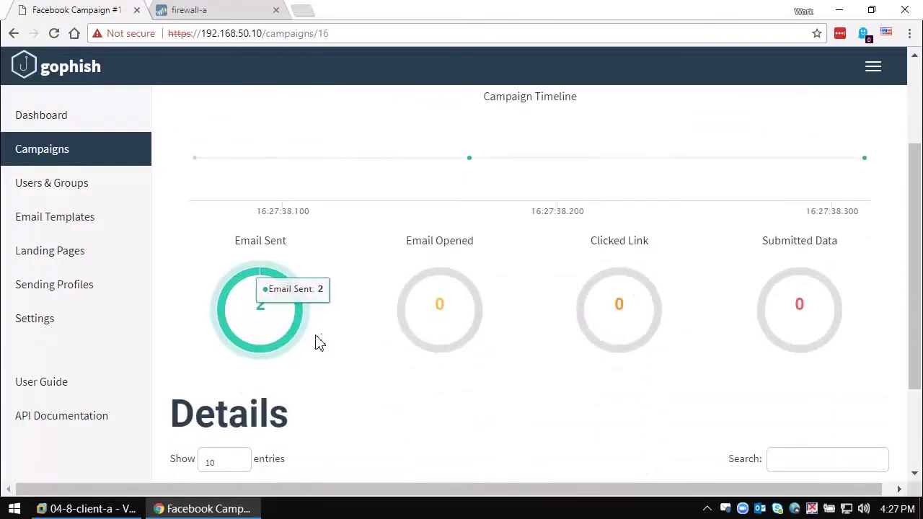
scroll(315, 342, down, 2)
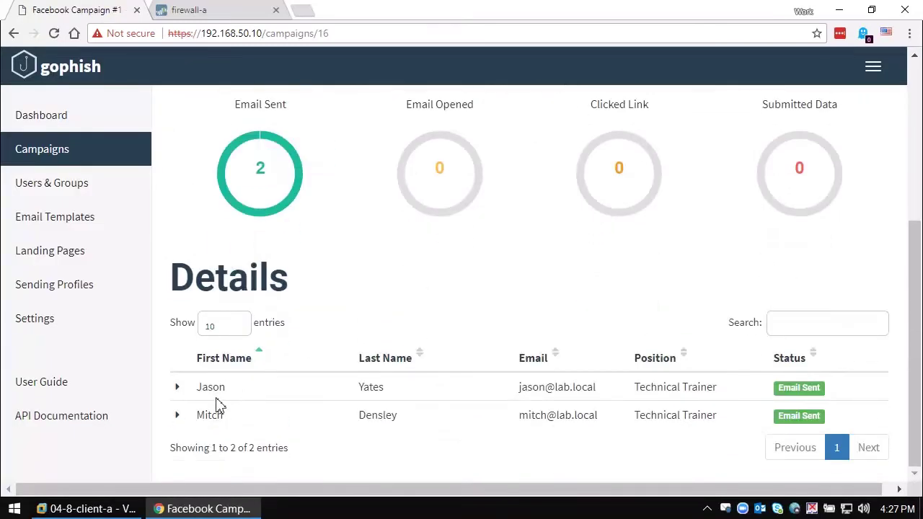
Step: Open the Facebook recovery-code email from Thunderbird's new-mail notification in its own tab
click(87, 509)
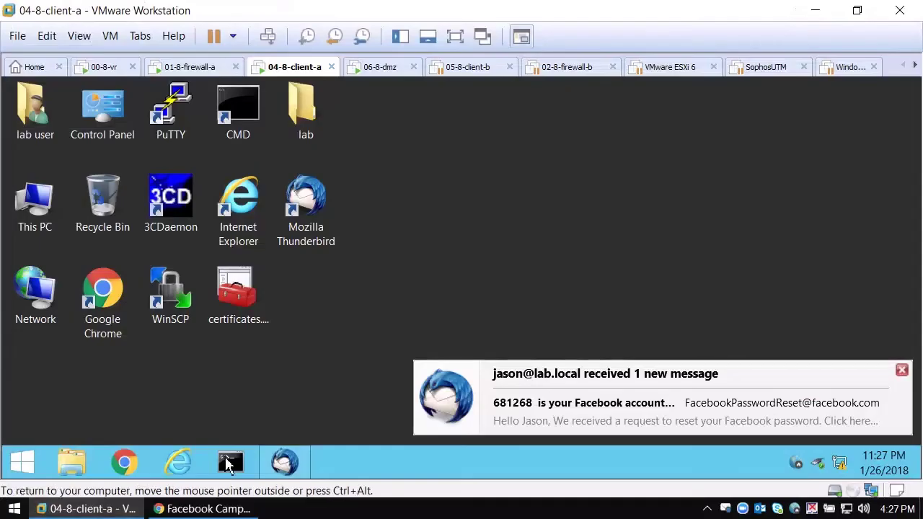
click(595, 413)
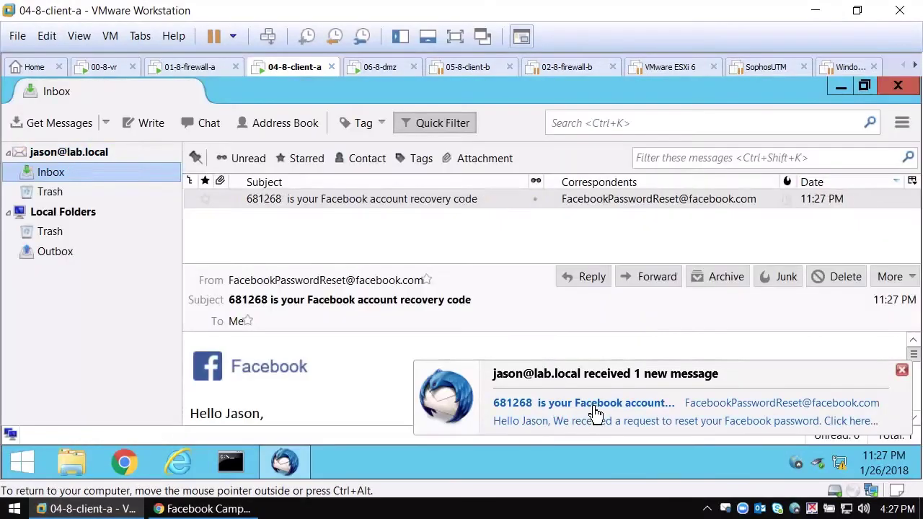
double_click(305, 203)
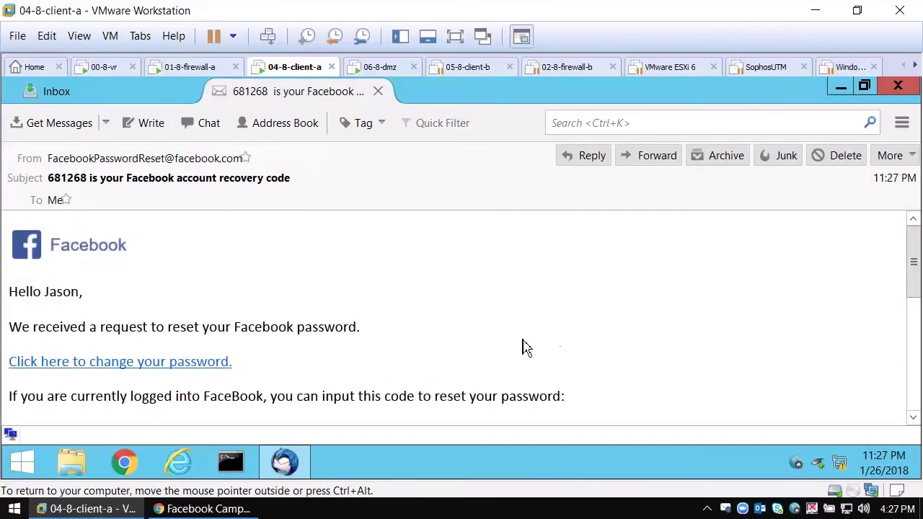
scroll(632, 334, down, 2)
scroll(632, 334, down, 4)
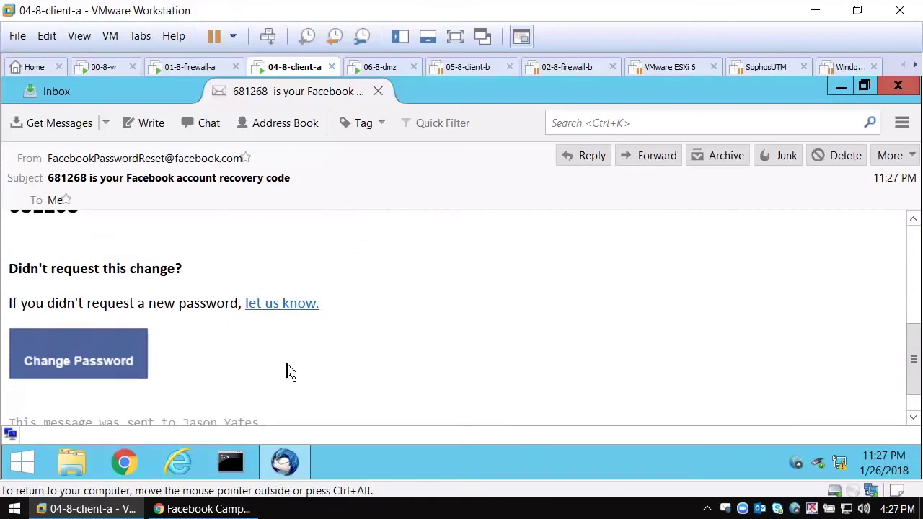
scroll(288, 364, up, 5)
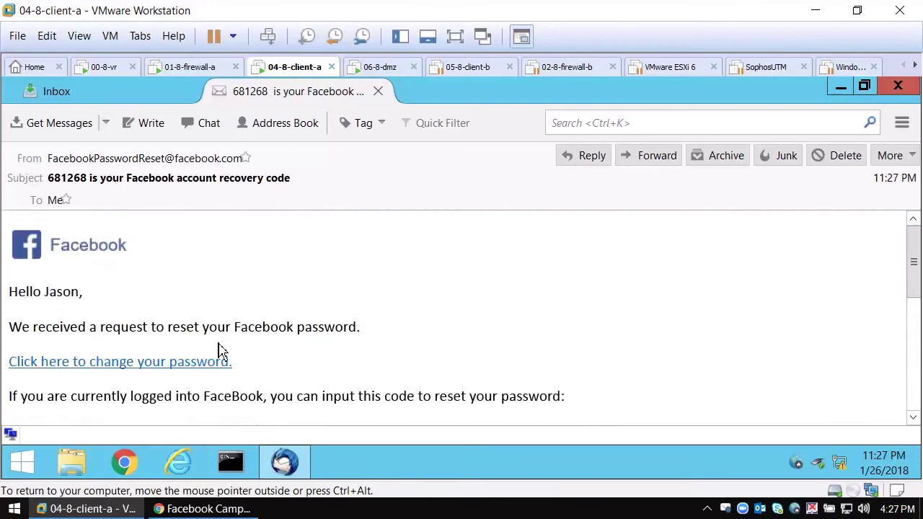
Step: Follow the email's change-password link and enter the user's username and password
click(161, 364)
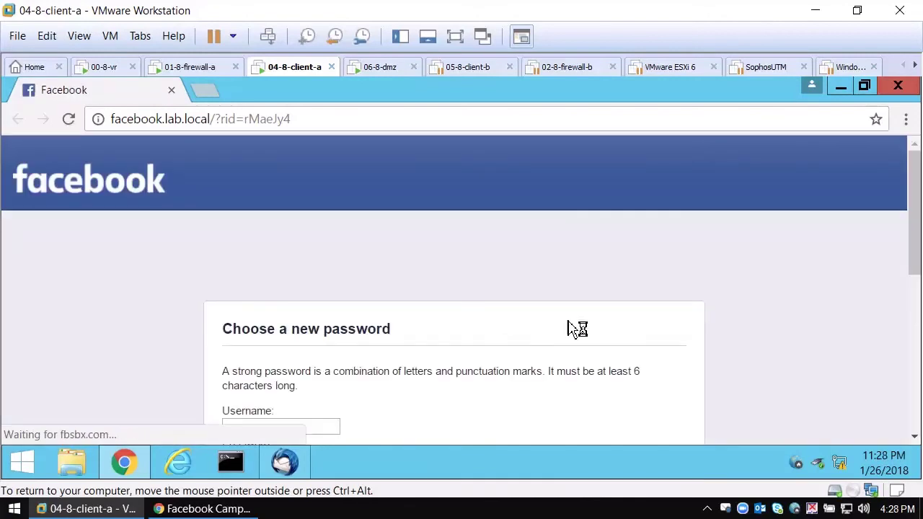
scroll(749, 317, down, 1)
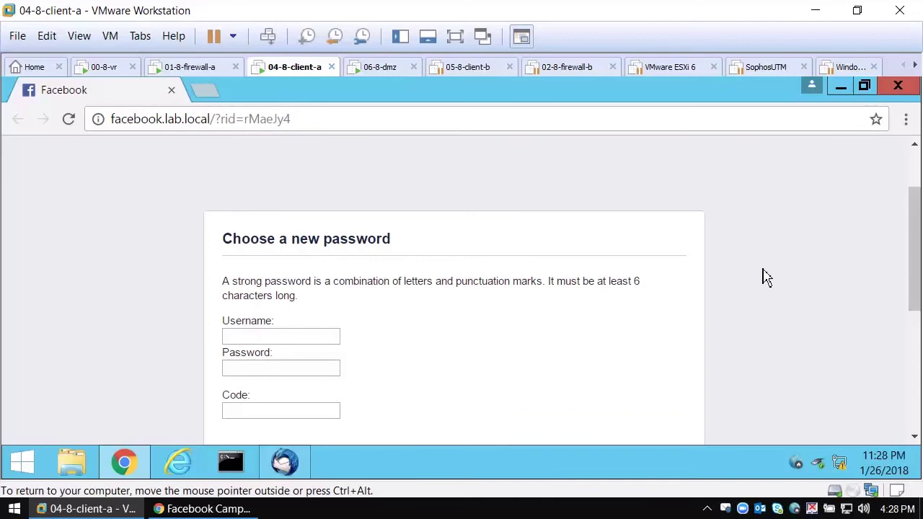
scroll(721, 276, down, 1)
click(305, 247)
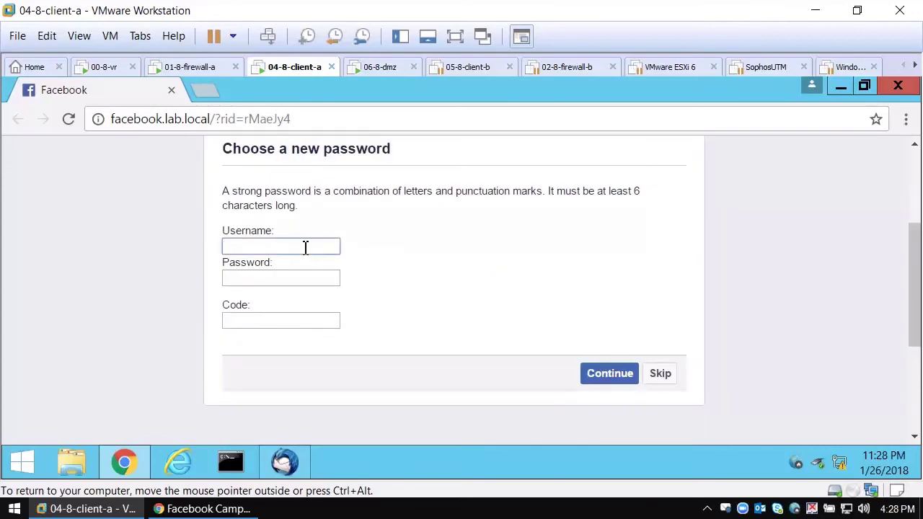
text(Jason)
key(Tab)
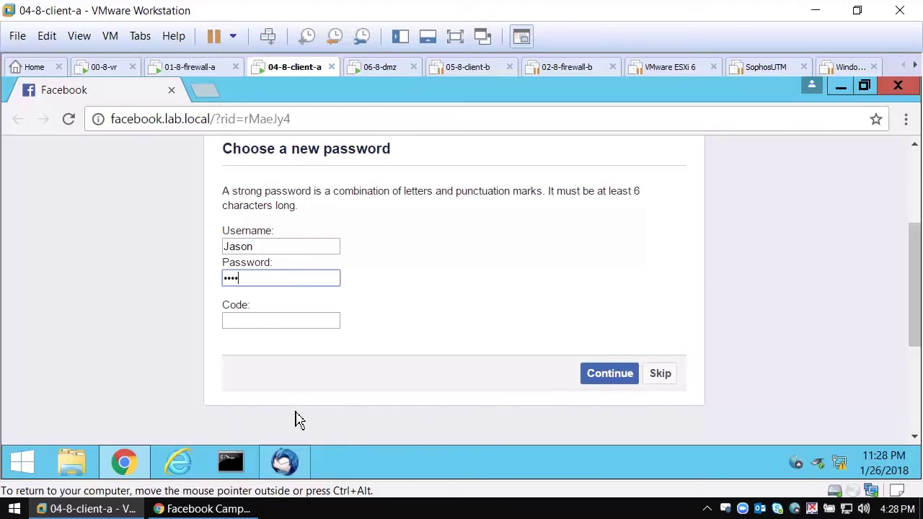
Step: Enter the recovery code from the email and submit the reset form
click(287, 465)
scroll(289, 360, down, 3)
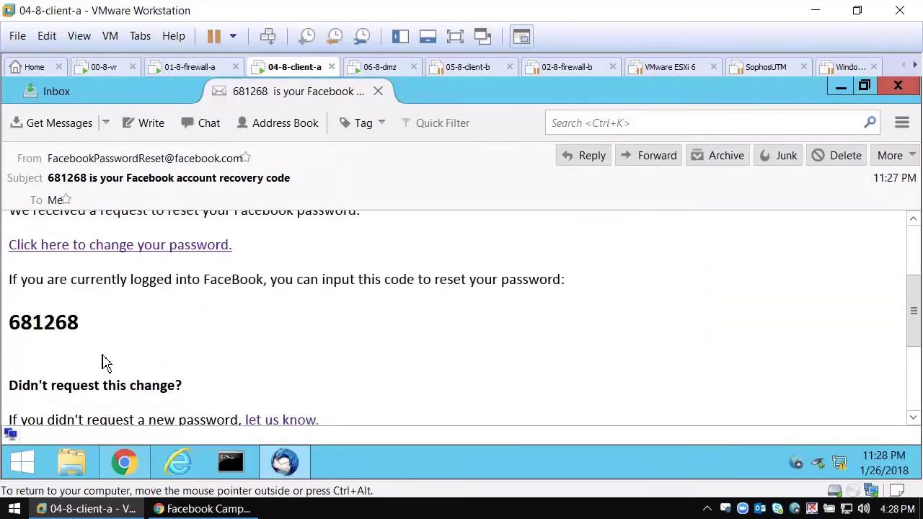
click(124, 462)
click(257, 322)
text(68)
click(251, 345)
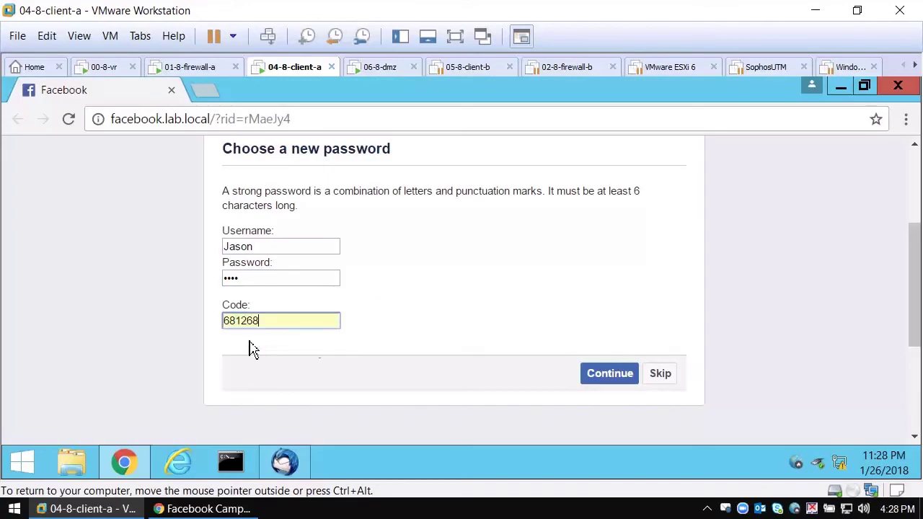
click(609, 377)
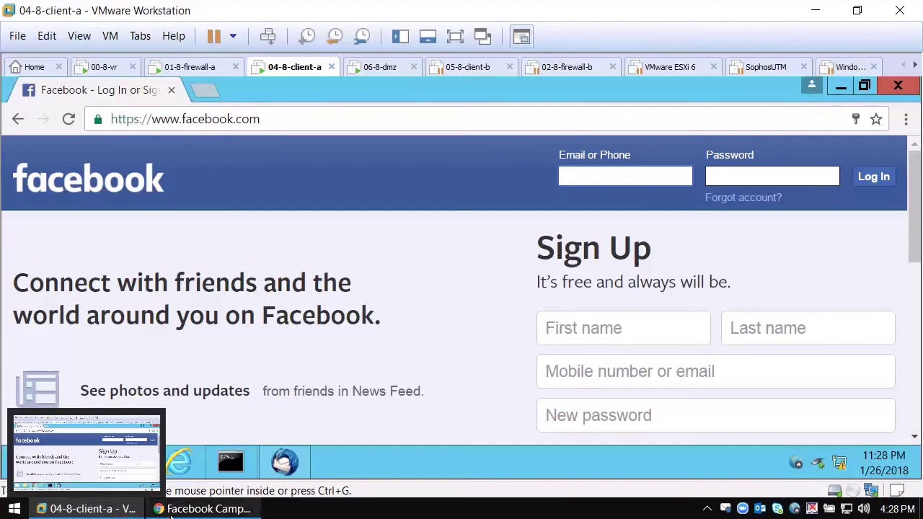
Step: Refresh the Facebook Campaign #1 results in Gophish
click(202, 508)
scroll(692, 115, up, 1)
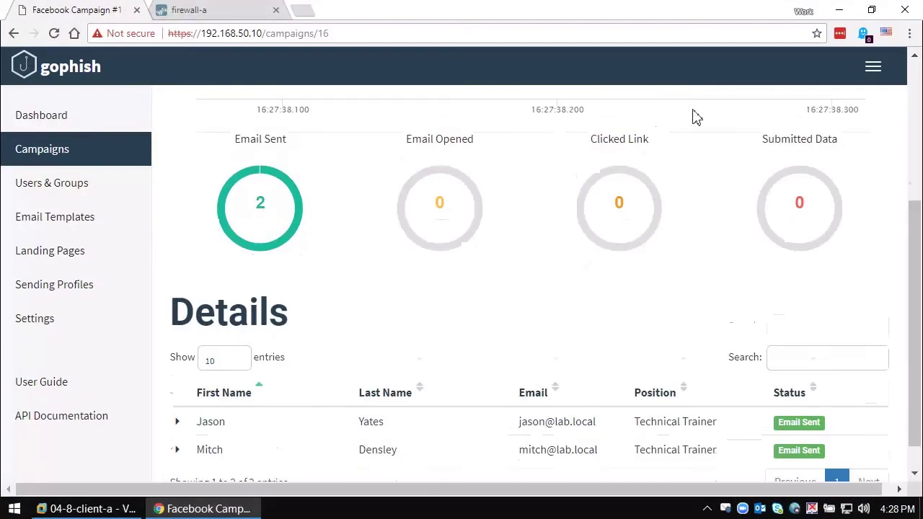
scroll(429, 136, up, 1)
scroll(469, 160, up, 2)
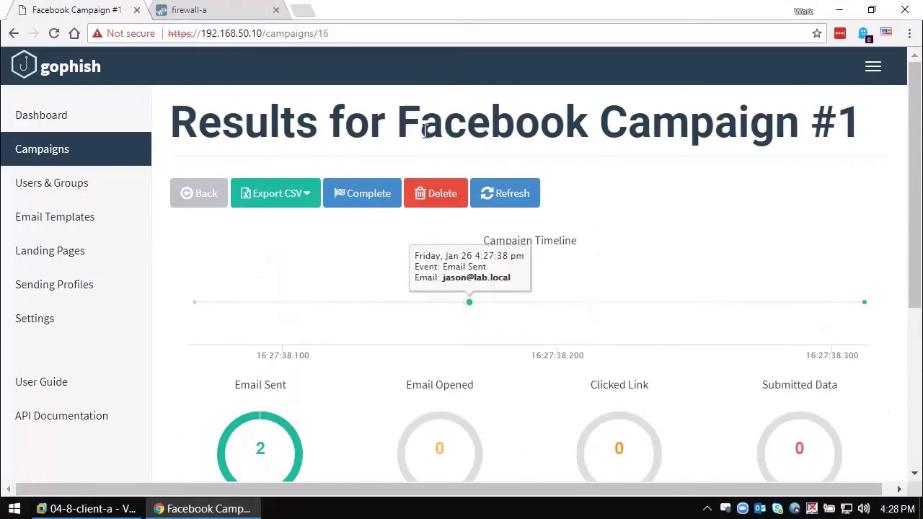
click(531, 194)
scroll(651, 192, down, 1)
scroll(507, 257, down, 1)
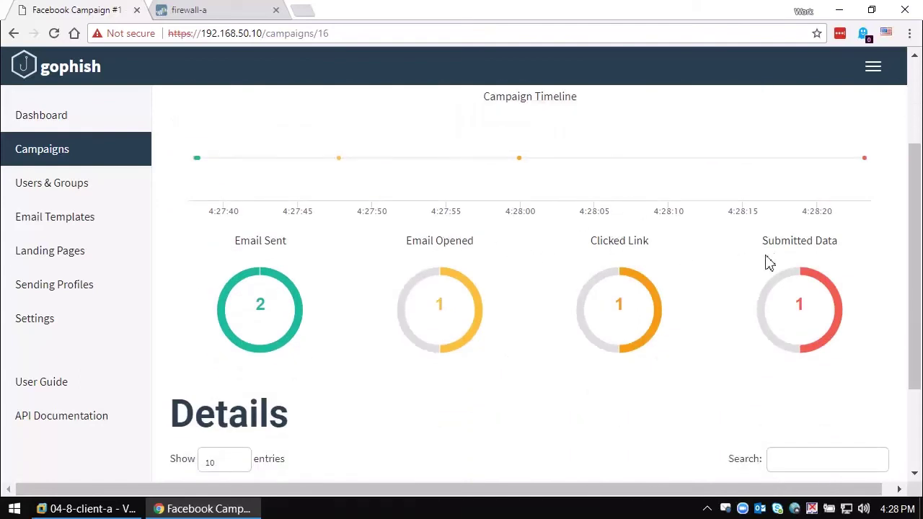
scroll(746, 261, down, 2)
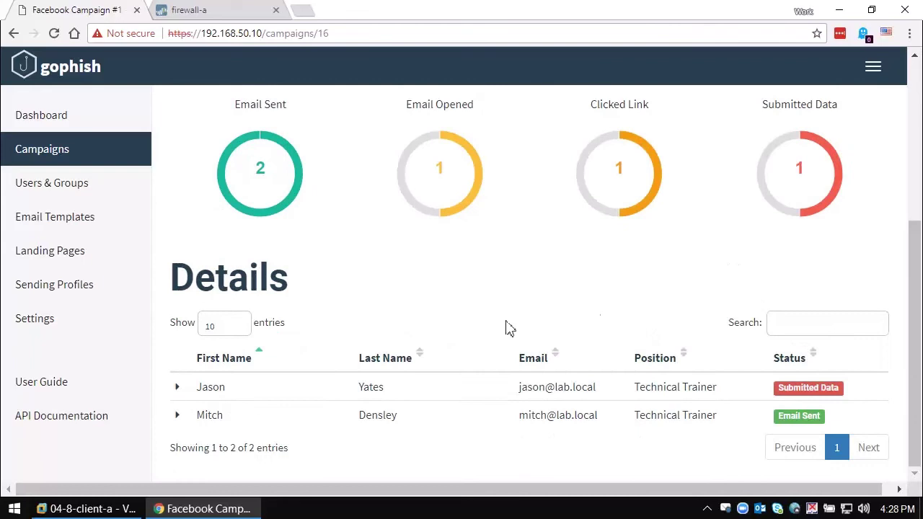
Step: Expand the recipient's timeline and reveal the captured username, password and code
click(178, 387)
scroll(388, 476, down, 3)
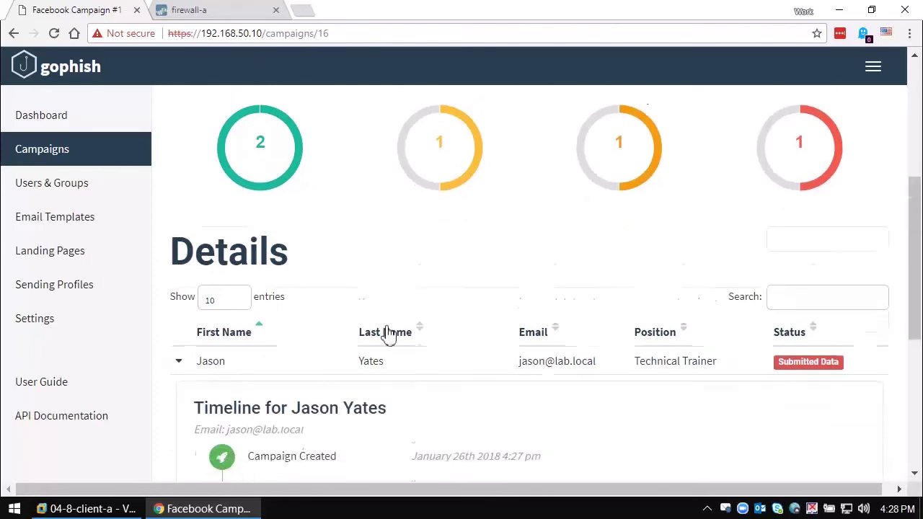
scroll(402, 326, down, 1)
click(260, 420)
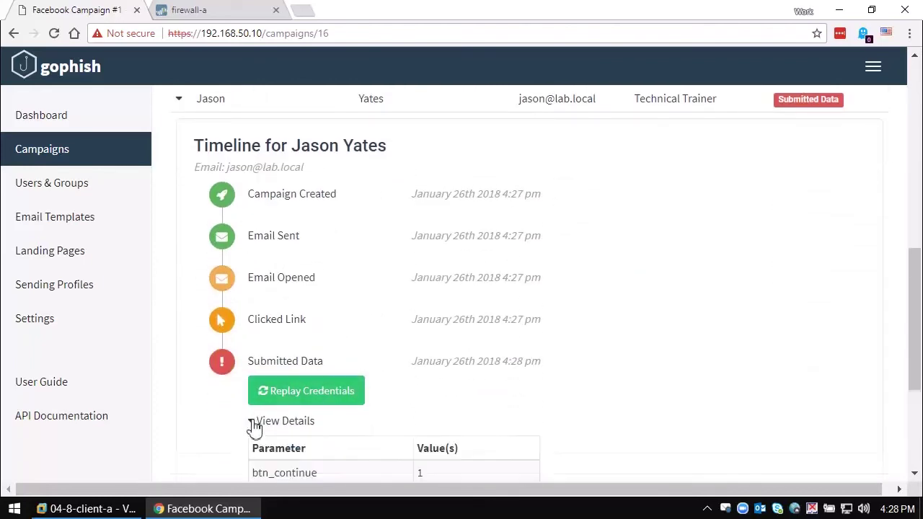
scroll(691, 338, down, 3)
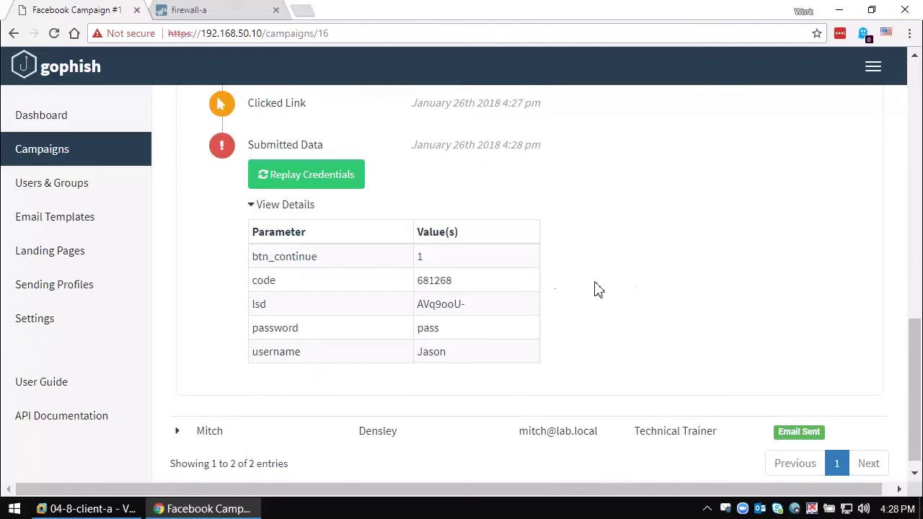
scroll(692, 281, up, 3)
scroll(698, 279, up, 3)
scroll(688, 270, up, 5)
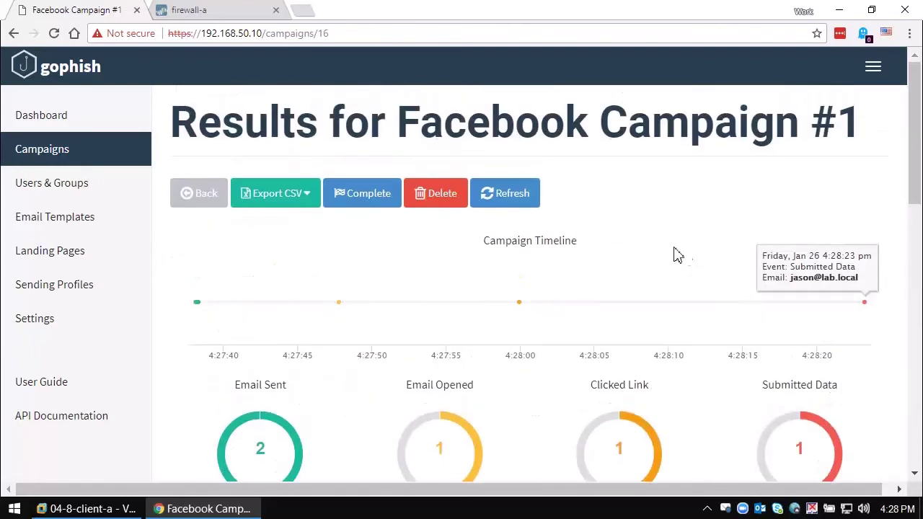
Step: Load the named configuration snapshot 0_JeffCon-2.xml from Device > Setup > Operations
click(205, 10)
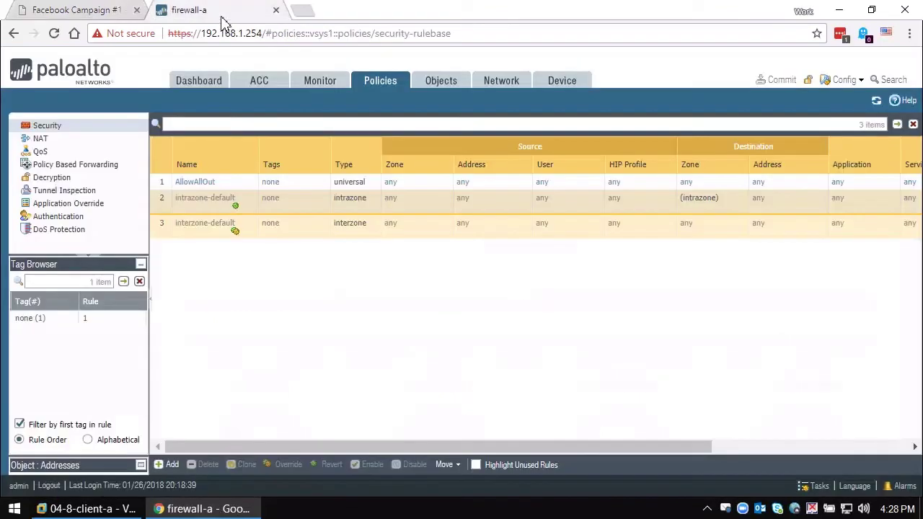
click(558, 81)
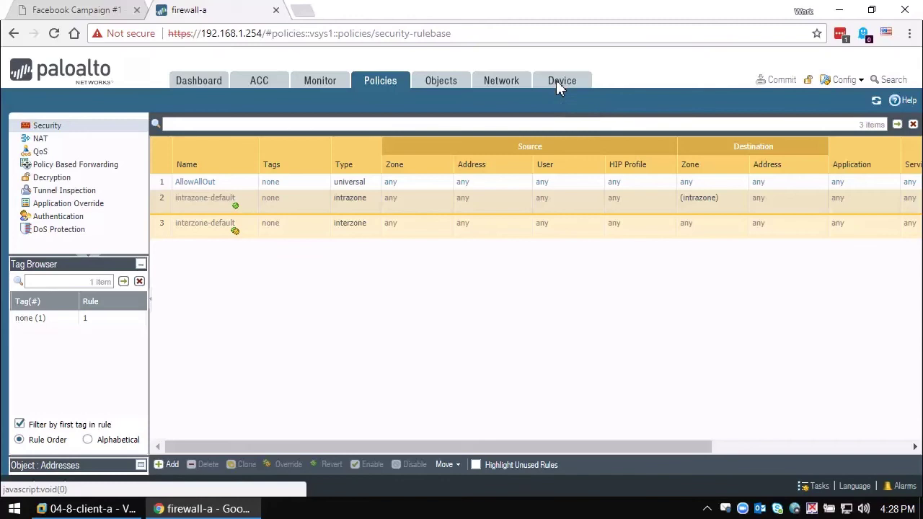
click(290, 235)
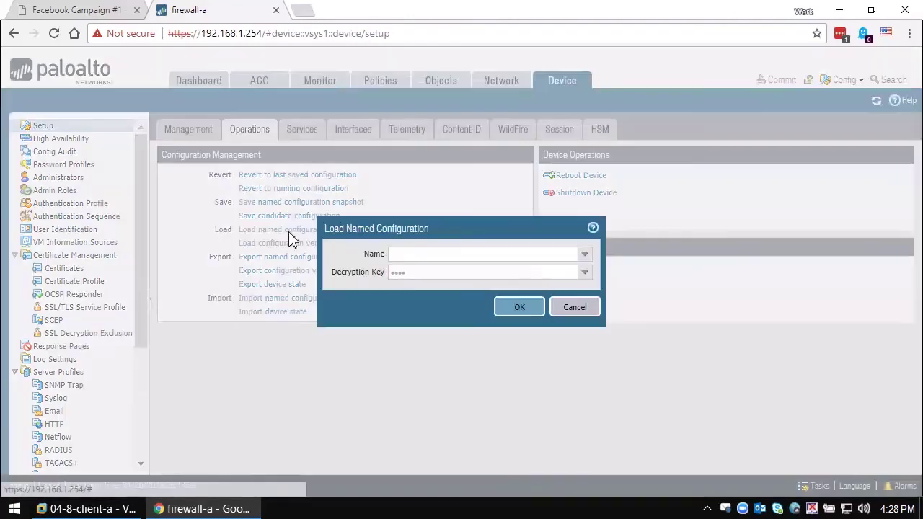
click(583, 256)
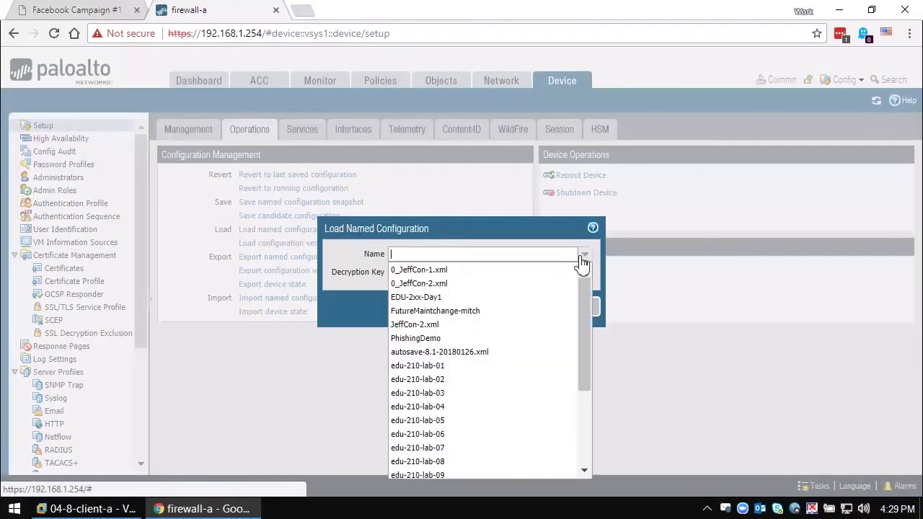
click(439, 284)
click(516, 306)
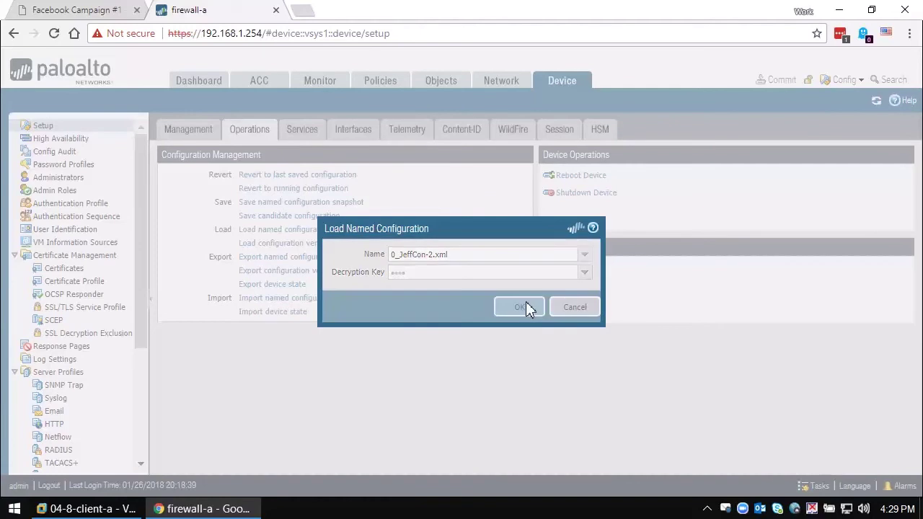
click(462, 326)
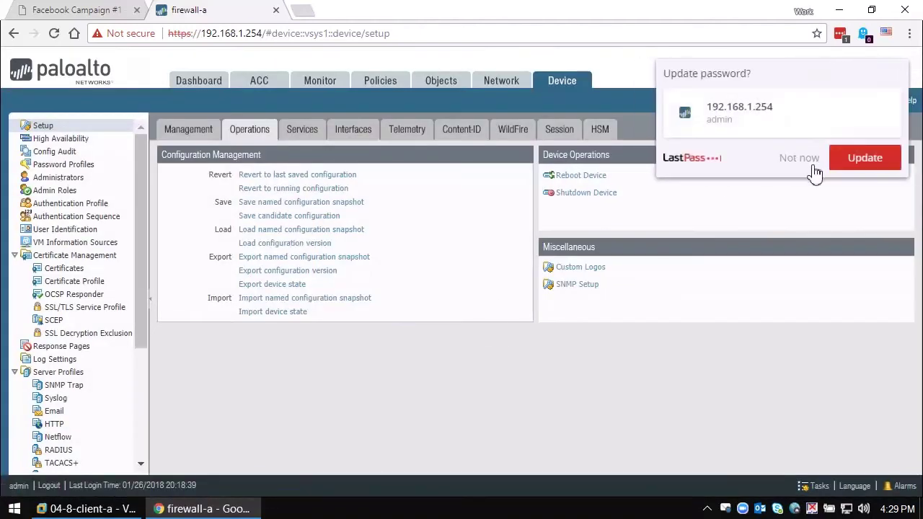
click(800, 157)
Step: Commit the loaded configuration to the firewall
click(782, 81)
click(593, 436)
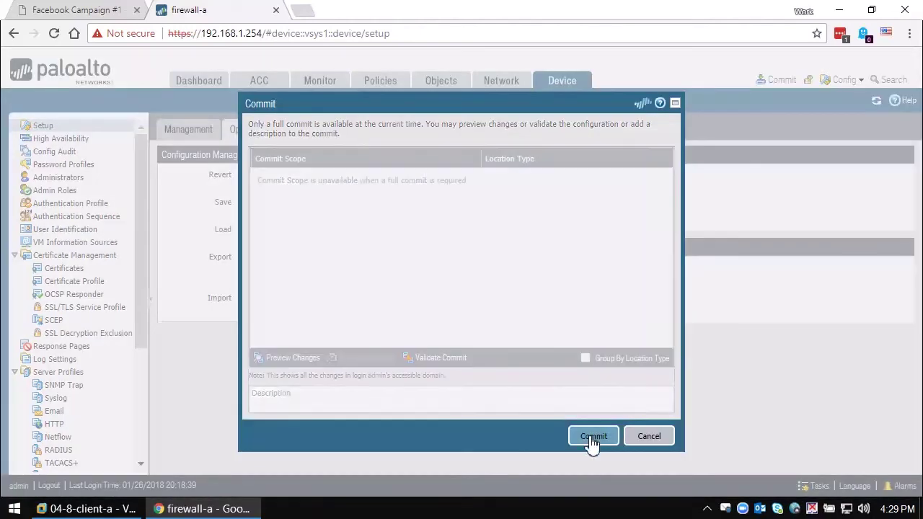
click(605, 383)
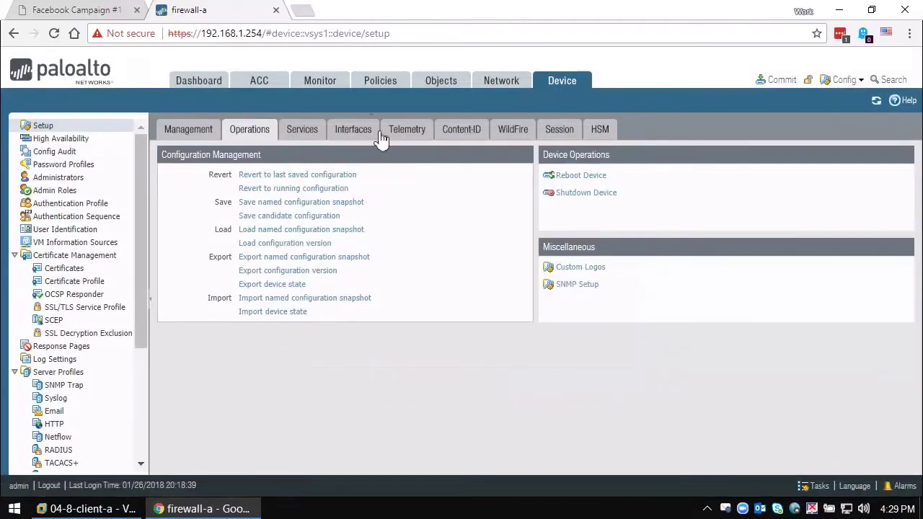
Step: Review the security rules and the MyURLFilter profile's private-ip-addresses category
click(382, 81)
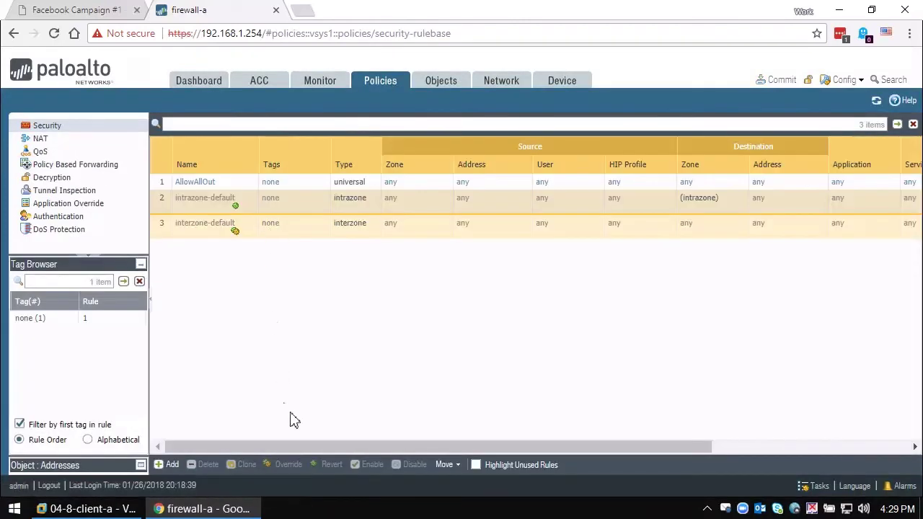
drag(297, 445, 506, 447)
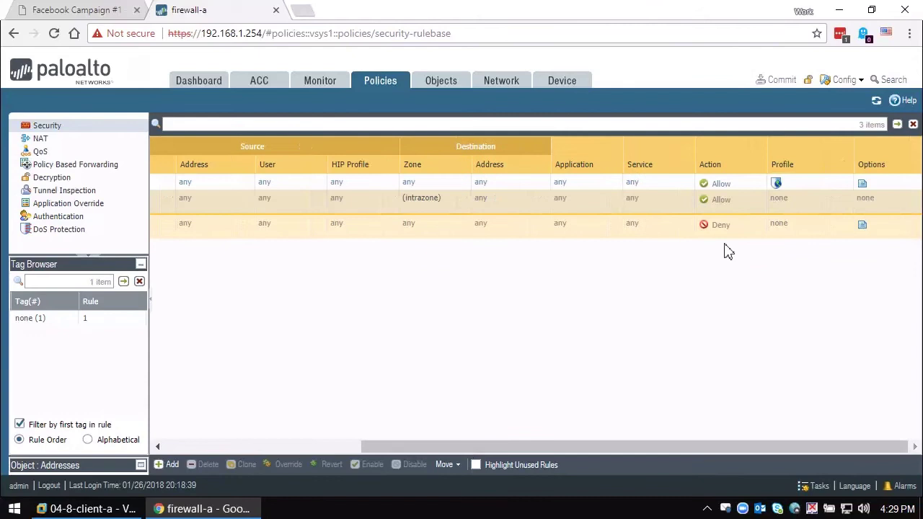
click(424, 85)
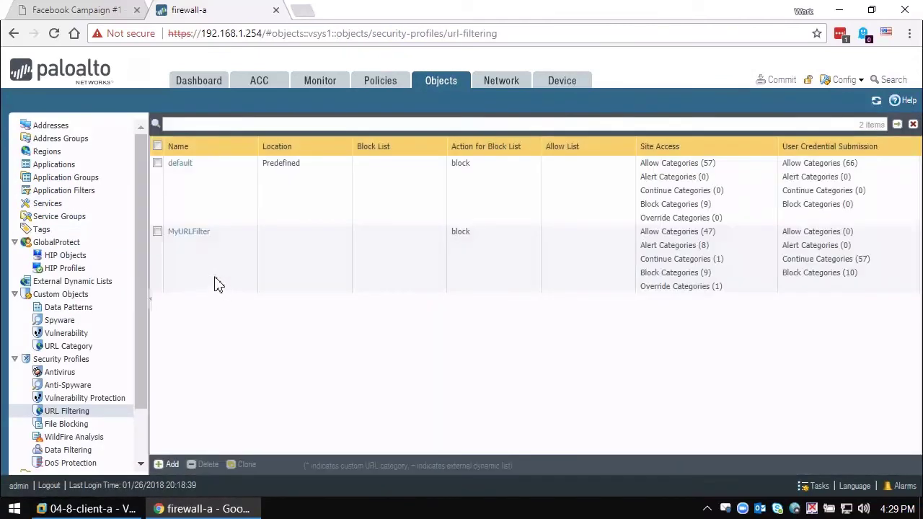
click(190, 232)
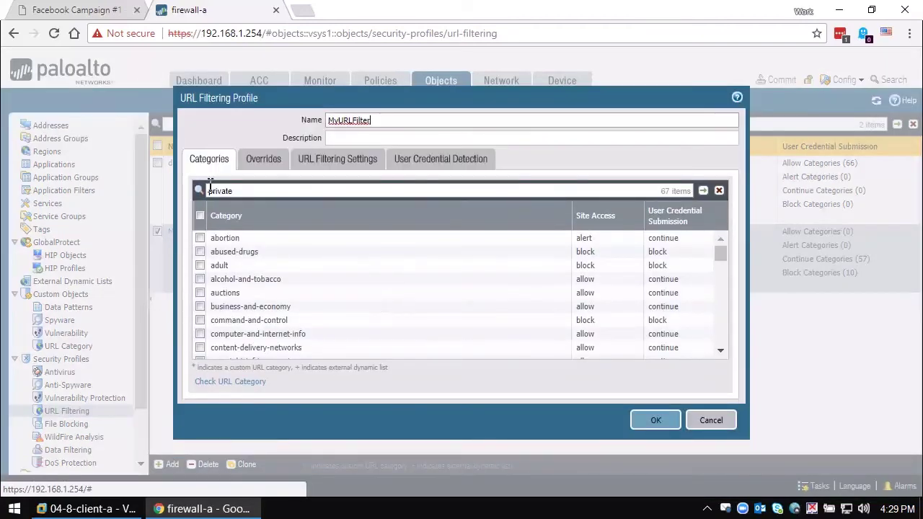
click(703, 191)
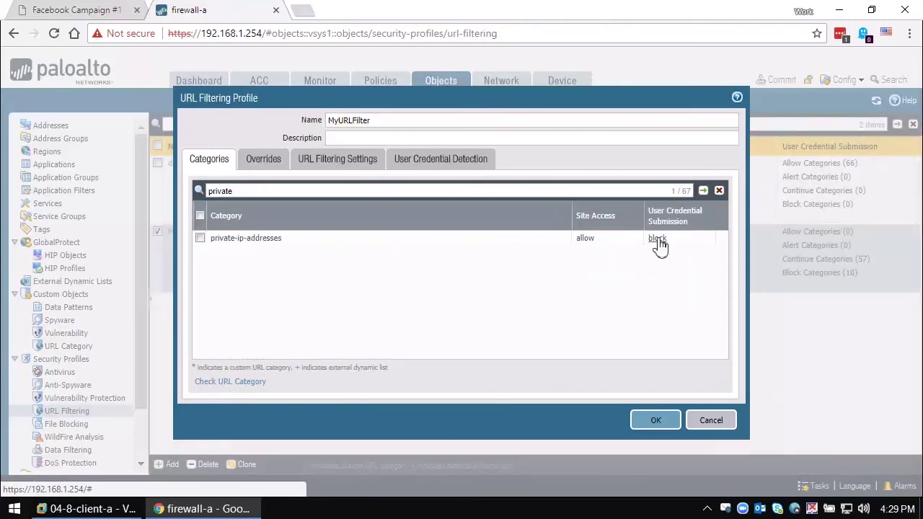
Step: Check MyURLFilter's user credential detection settings and the commit status in Task Manager
click(318, 165)
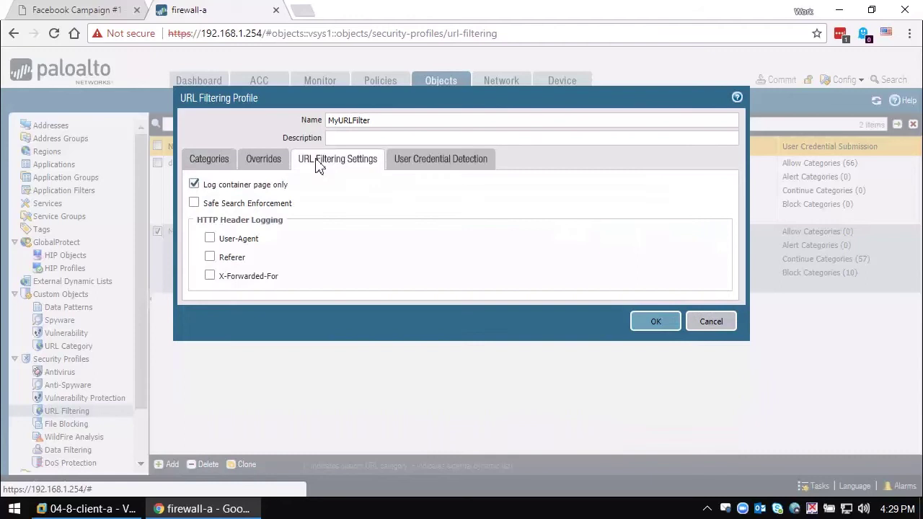
click(424, 163)
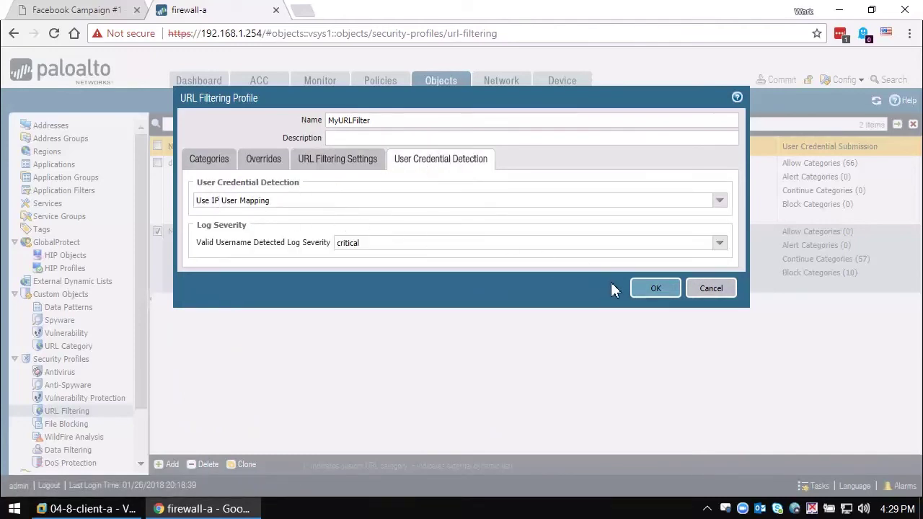
click(652, 290)
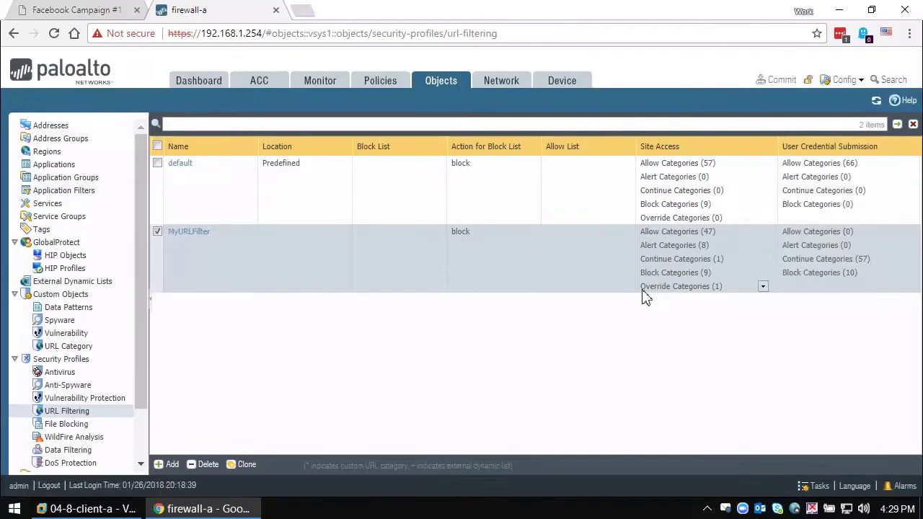
click(816, 487)
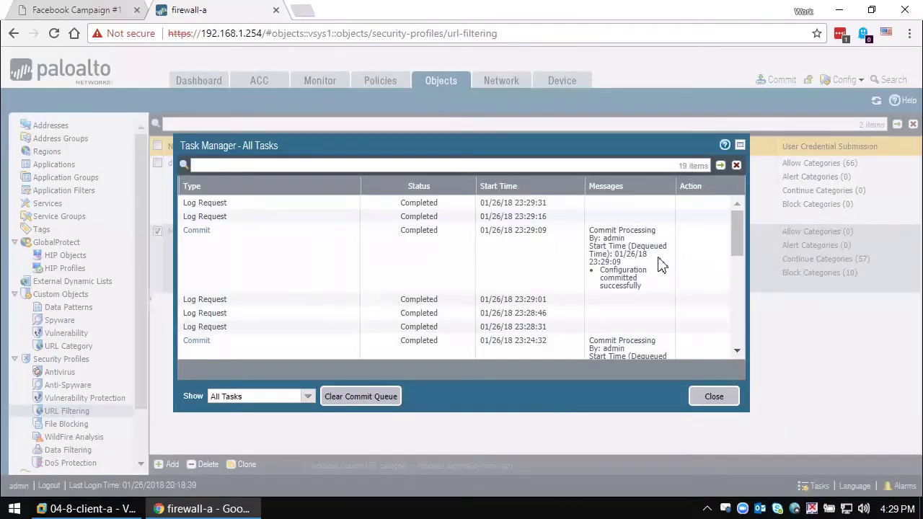
Step: Copy Facebook Campaign #1 and rename the copy to 'Facebook Campaign #2'
click(714, 395)
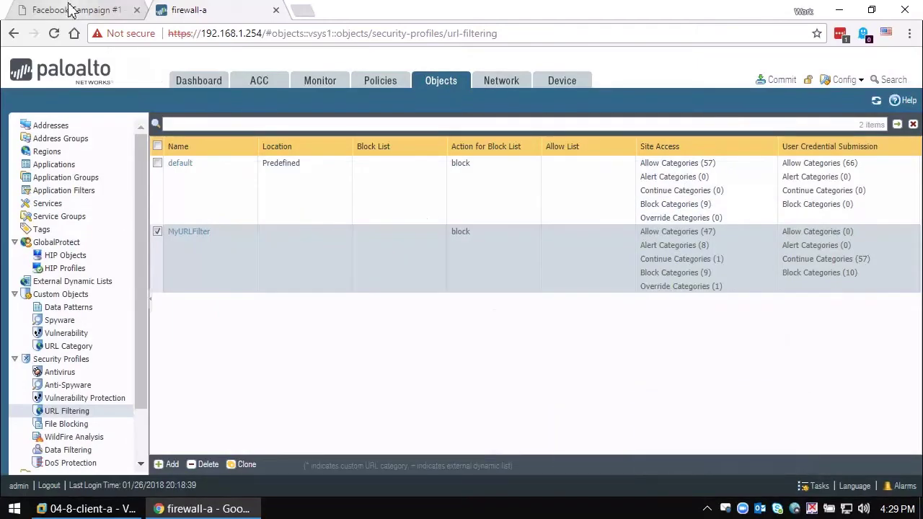
click(75, 10)
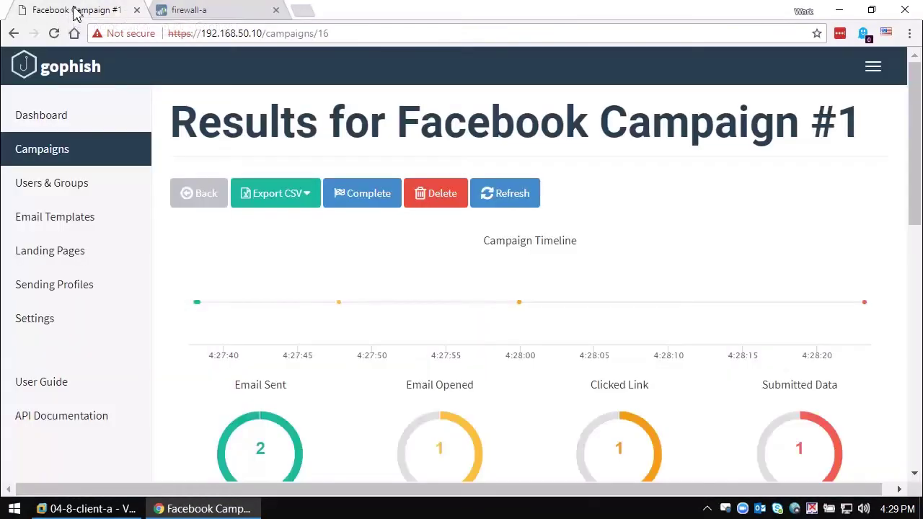
click(206, 197)
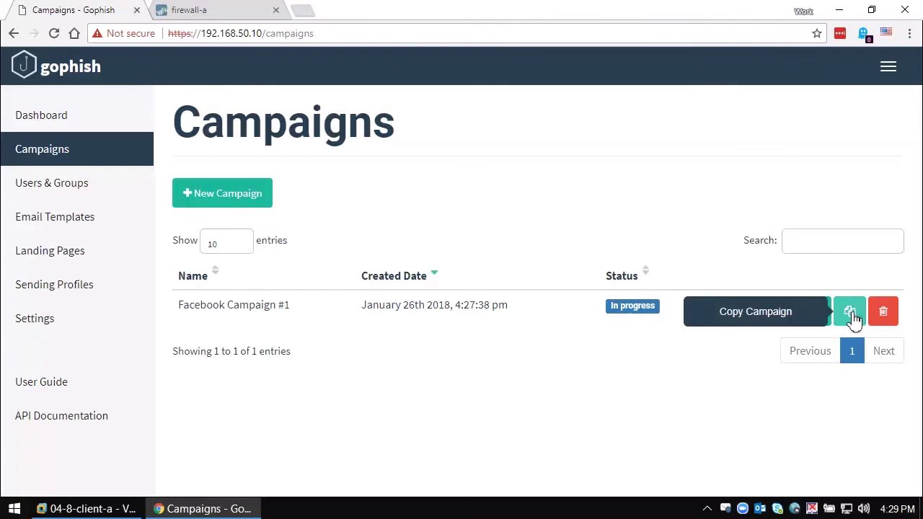
click(849, 311)
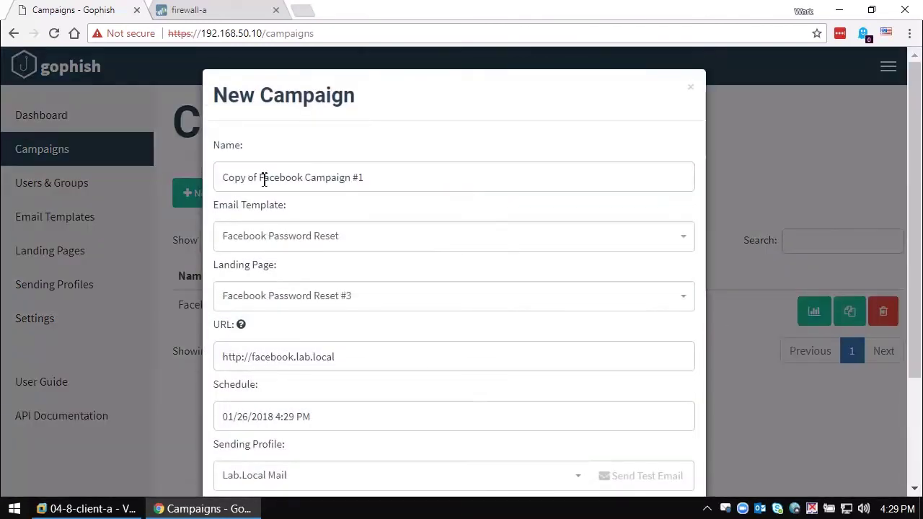
drag(260, 178, 189, 183)
key(Delete)
click(344, 173)
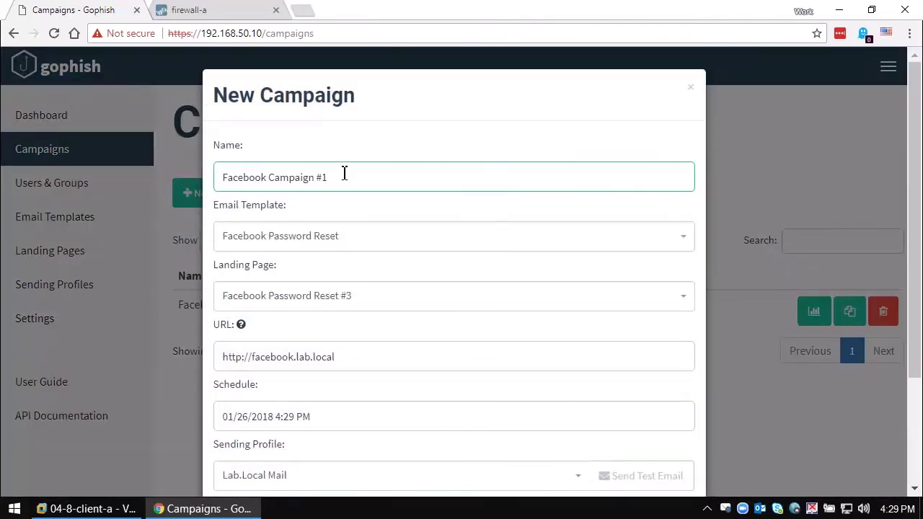
key(BackSpace)
text(2)
Step: Target the Lab Users group and launch Facebook Campaign #2
scroll(412, 267, down, 2)
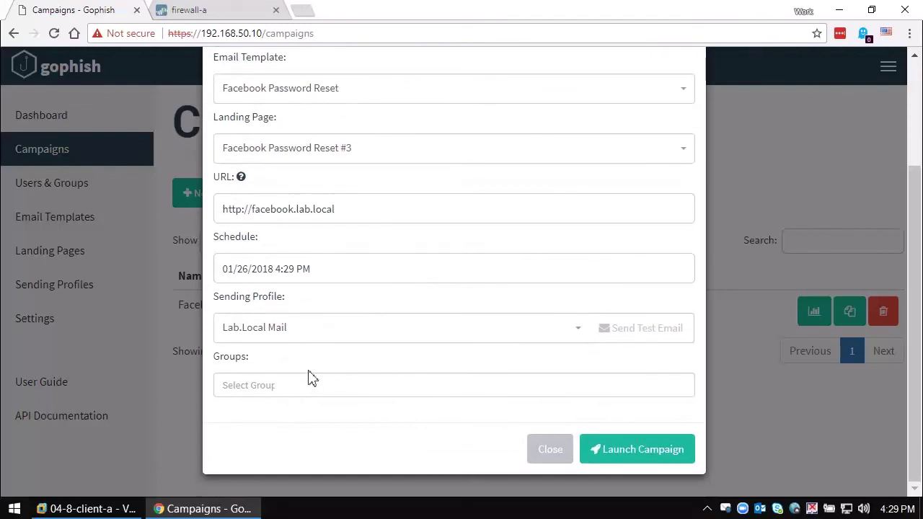
click(303, 385)
click(252, 412)
click(599, 448)
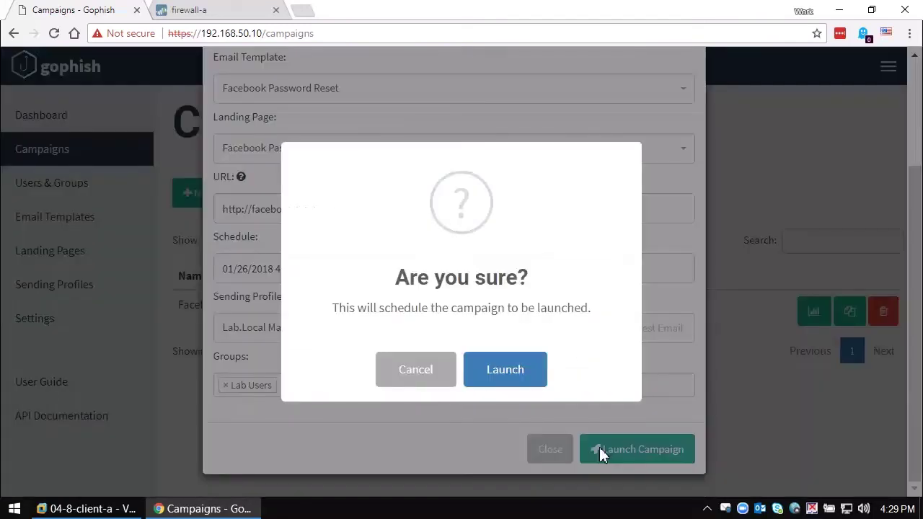
click(532, 377)
click(483, 376)
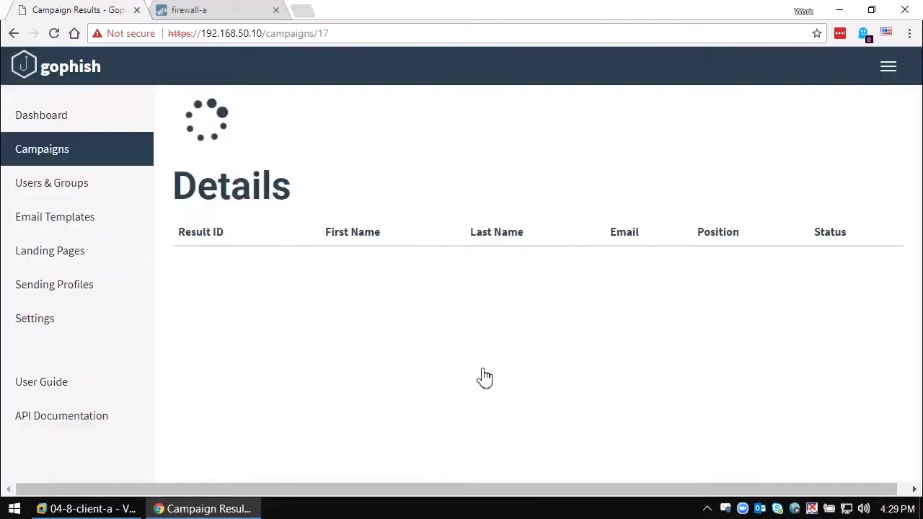
click(87, 509)
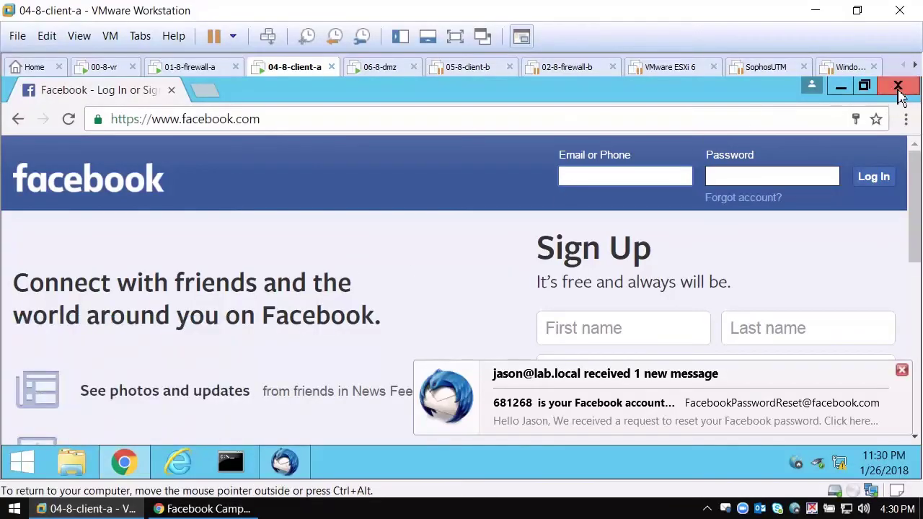
Step: Open the newer 11:29 PM recovery email and follow its Change Password link
click(898, 86)
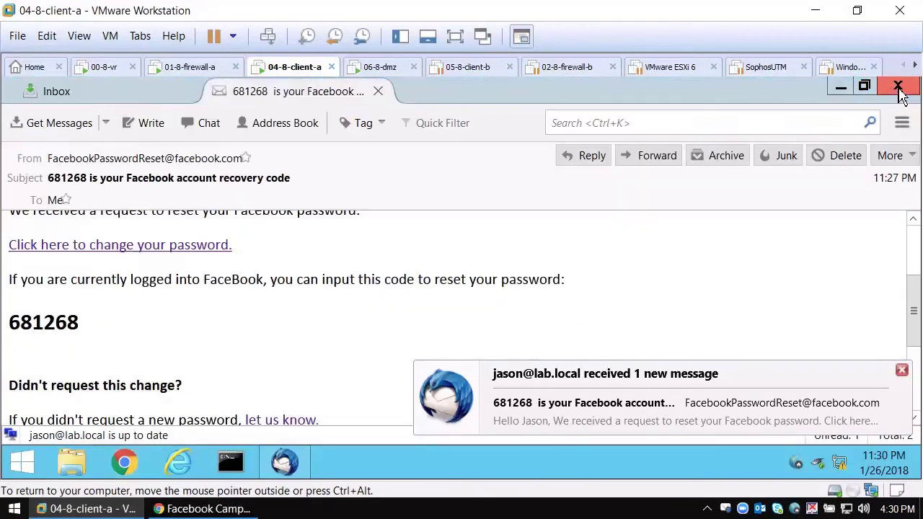
click(378, 91)
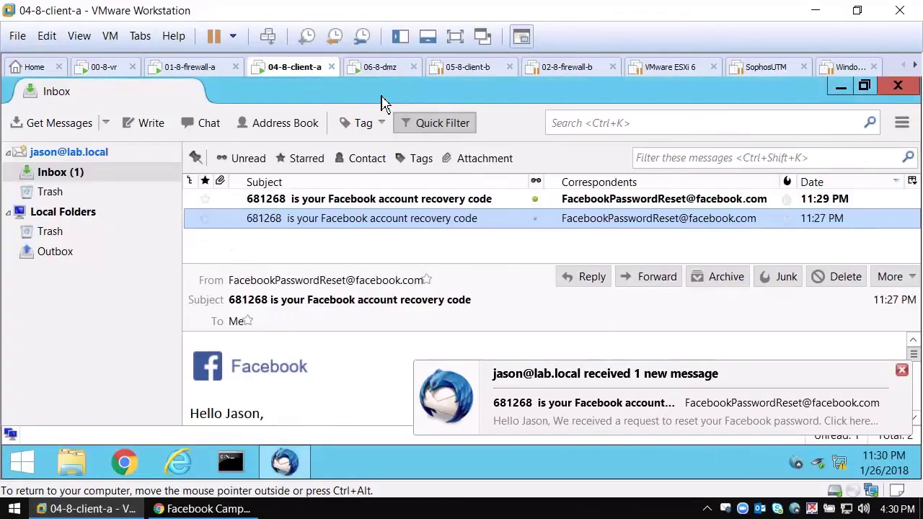
click(418, 204)
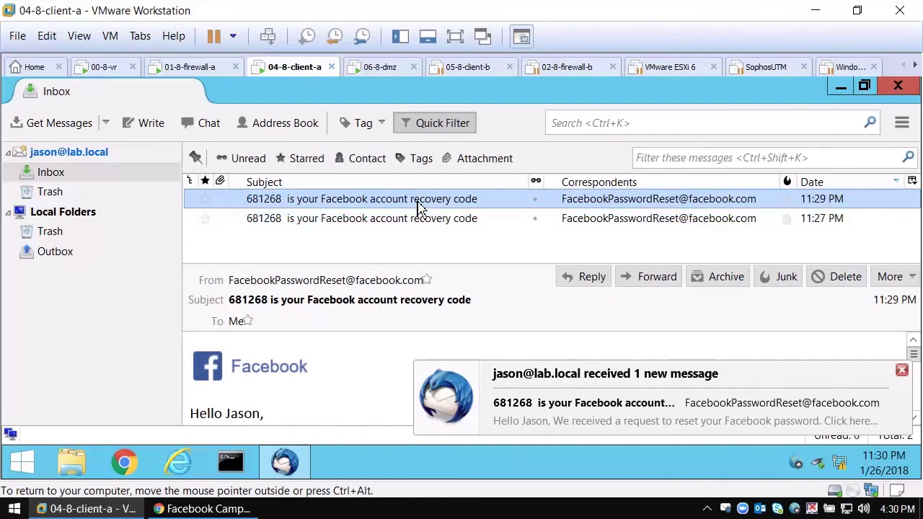
double_click(418, 206)
scroll(382, 238, down, 3)
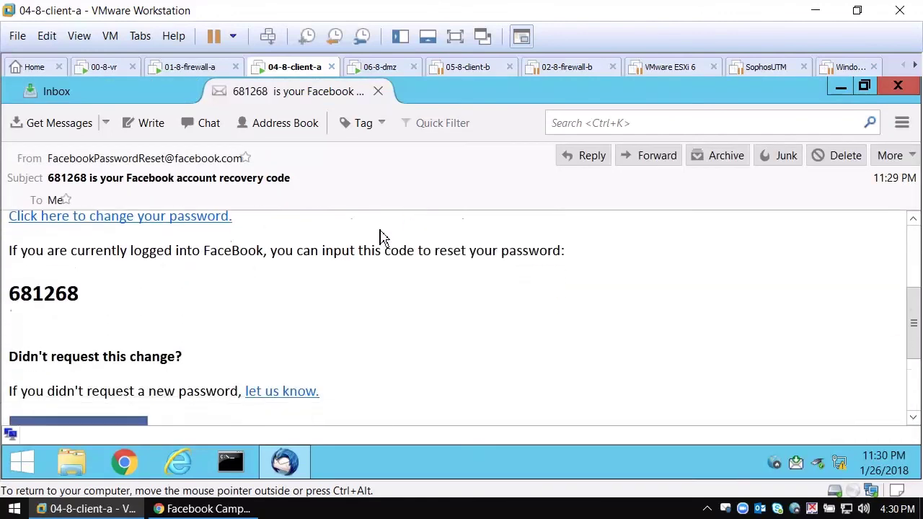
scroll(382, 238, down, 2)
scroll(377, 241, up, 3)
scroll(350, 255, up, 2)
scroll(339, 261, down, 5)
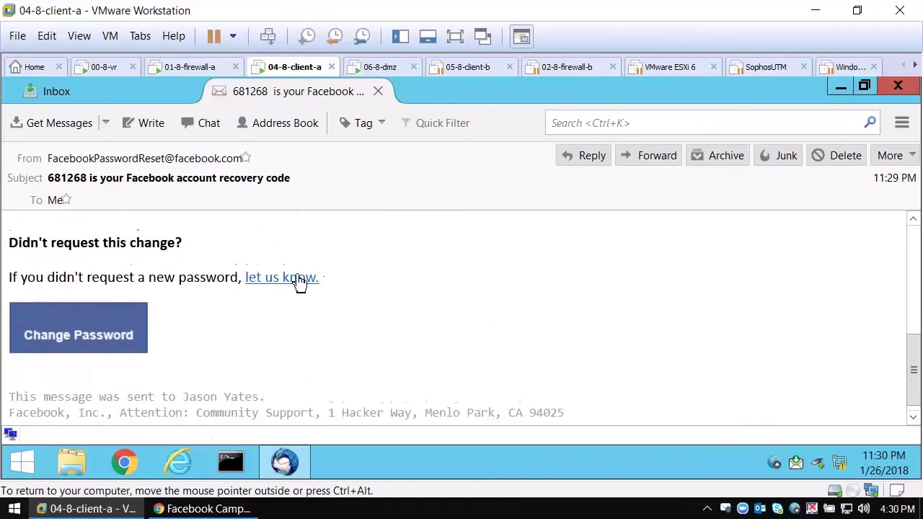
click(109, 336)
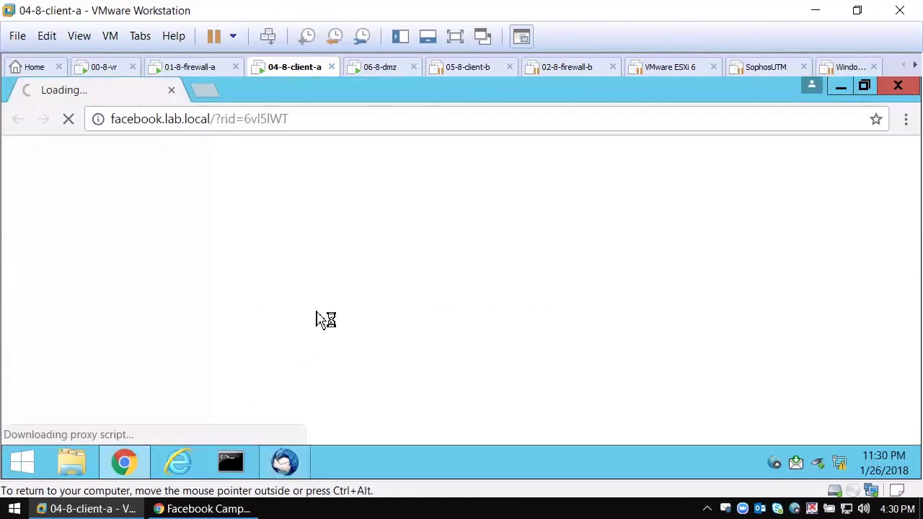
Step: Submit the username, password and autofilled recovery code, triggering the credential-phishing block page
scroll(518, 294, down, 3)
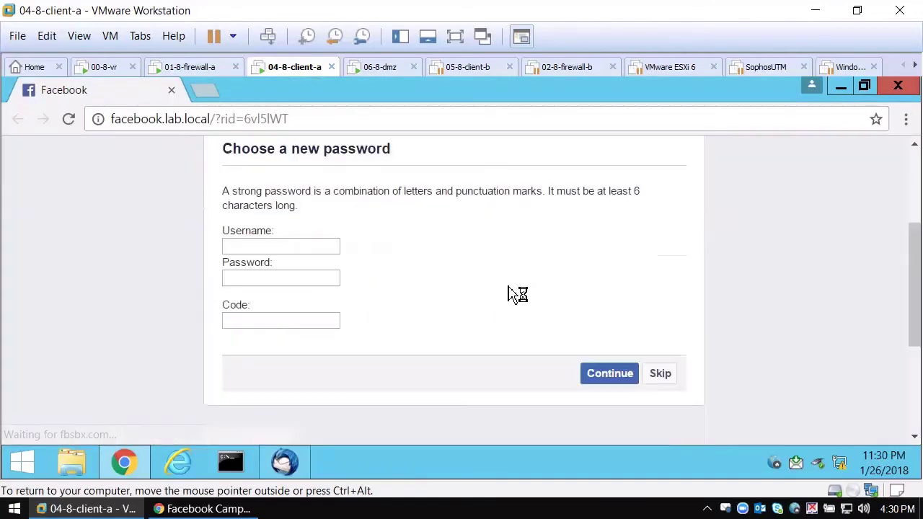
click(289, 245)
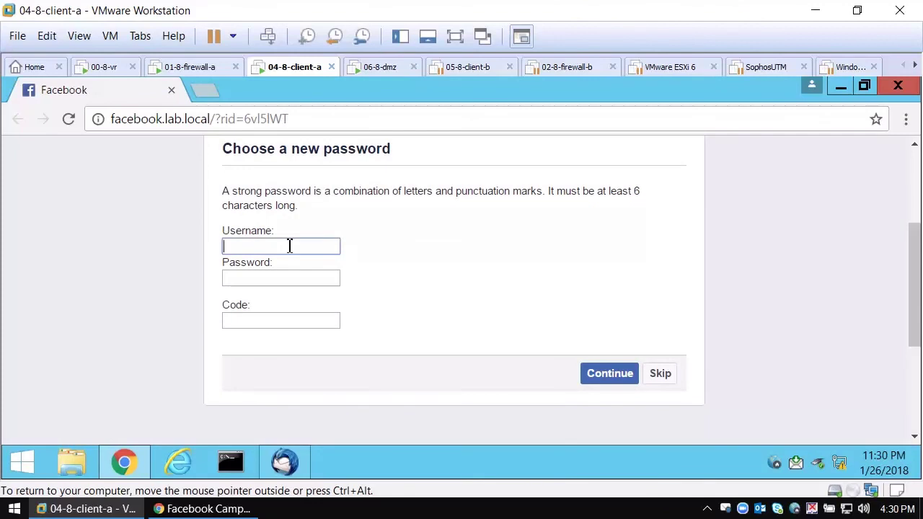
text(jason)
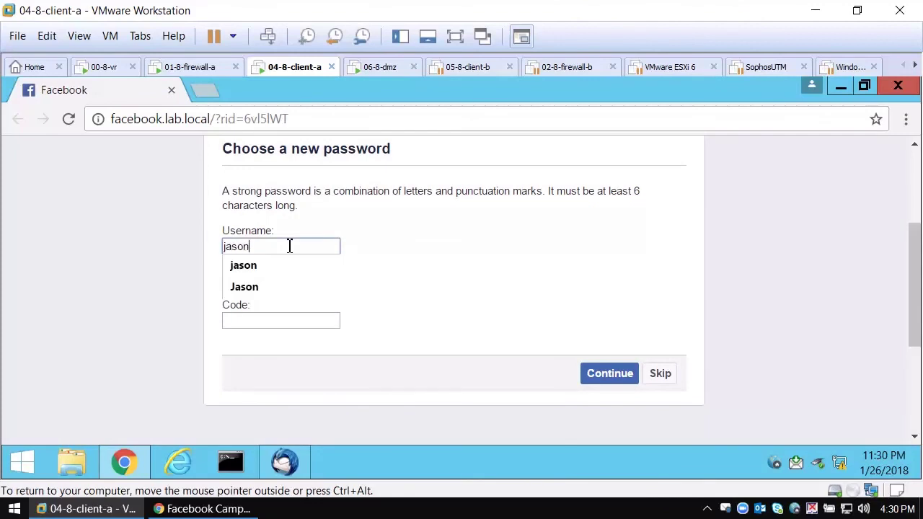
key(Tab)
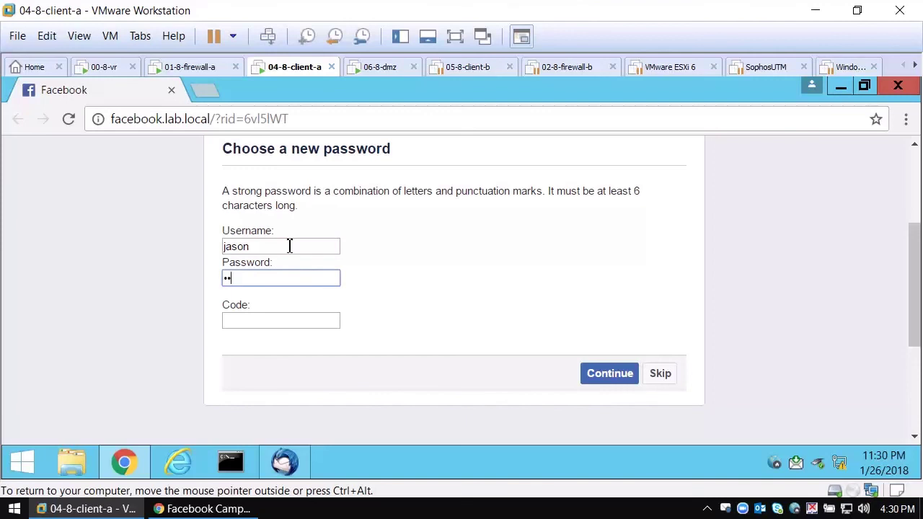
click(264, 320)
text(68)
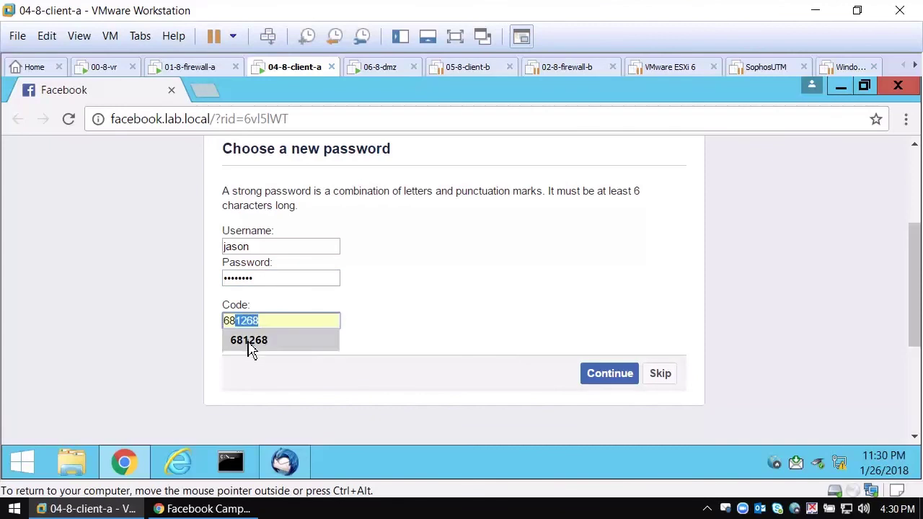
click(264, 349)
click(478, 308)
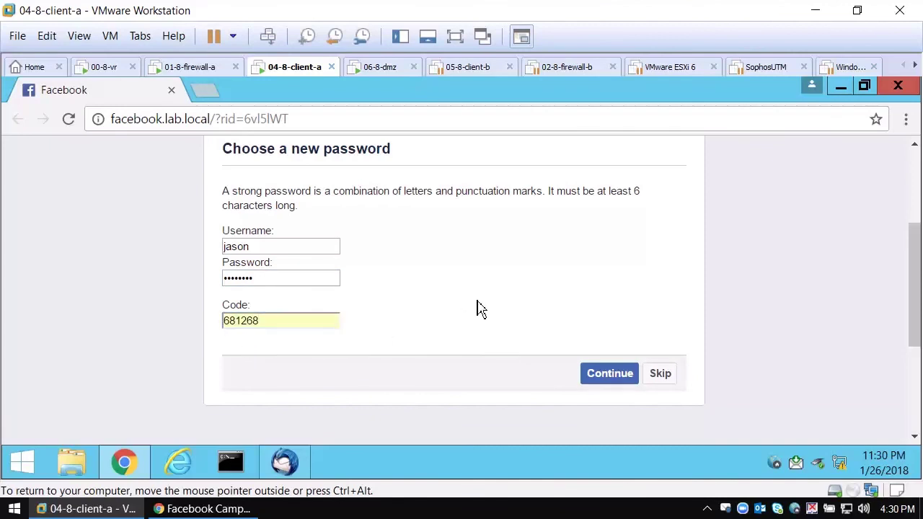
click(598, 376)
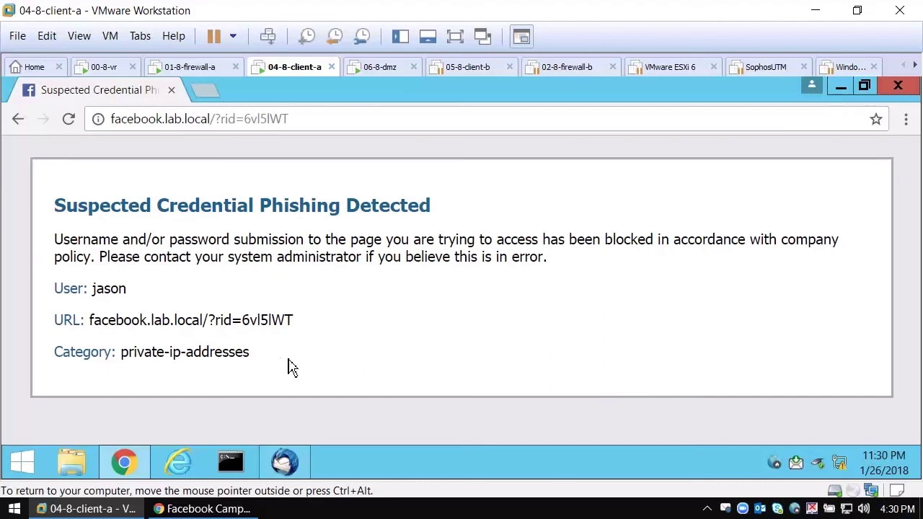
Step: Refresh Facebook Campaign #2 results in Gophish and review the charts and Details table
click(209, 508)
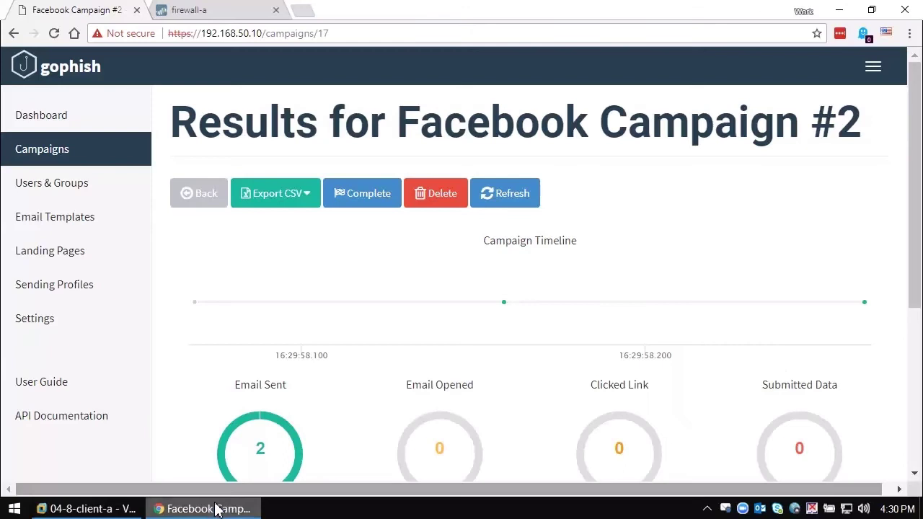
click(501, 196)
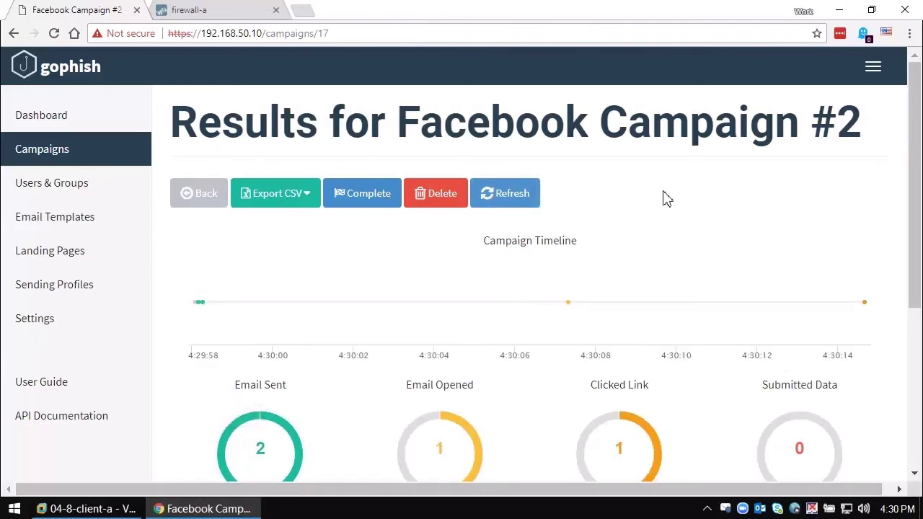
scroll(703, 200, down, 1)
scroll(704, 200, down, 1)
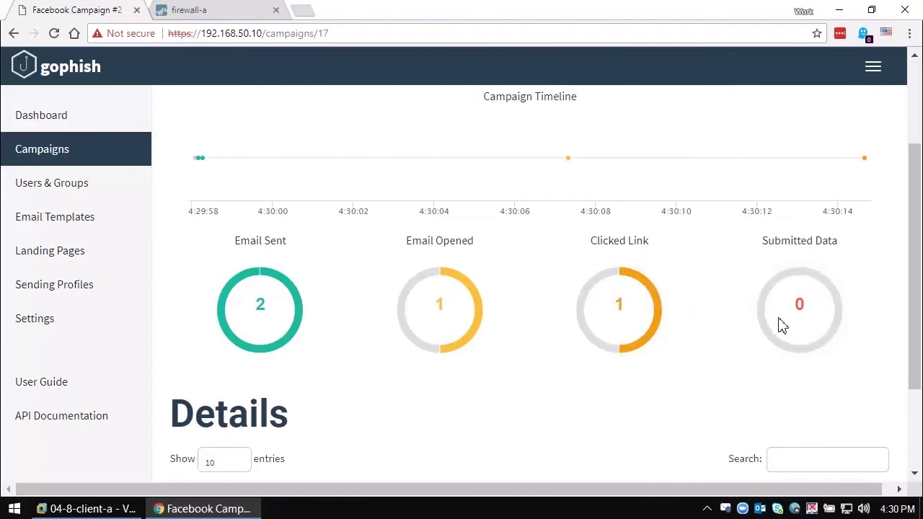
scroll(717, 317, down, 2)
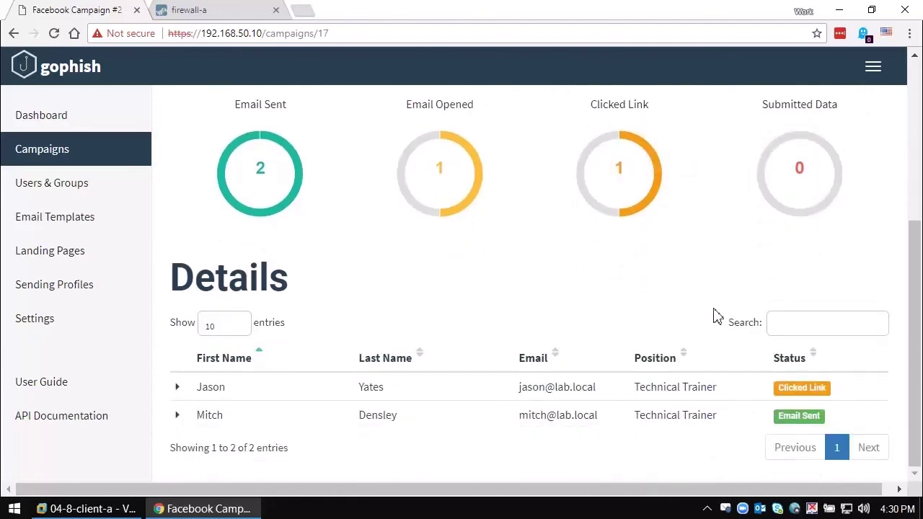